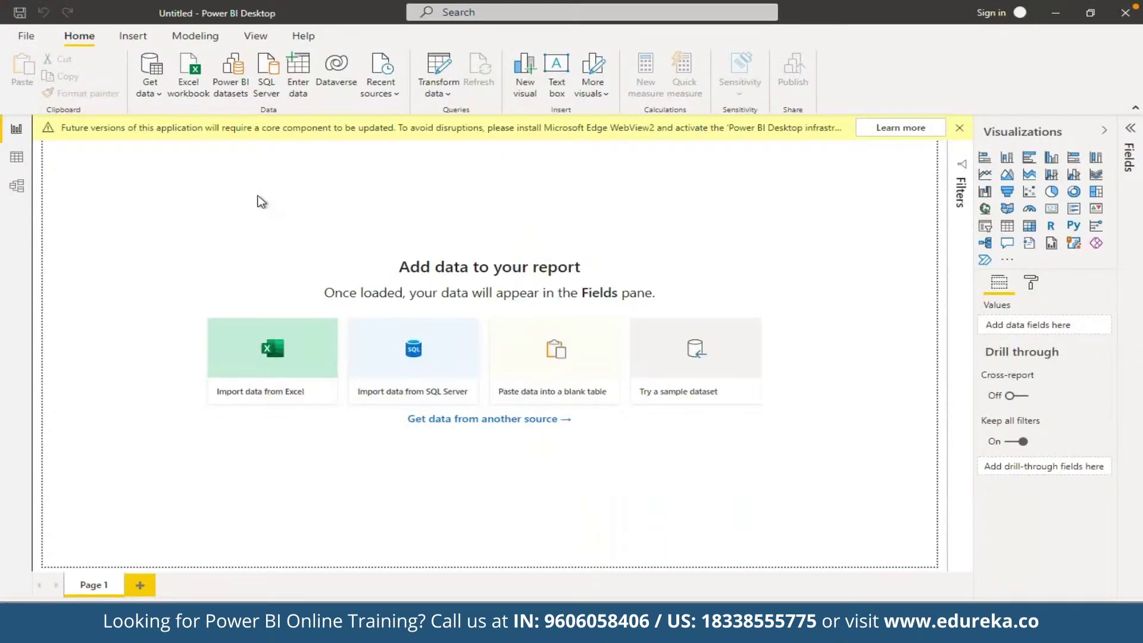
Connect to the Excel workbook Sample - Superstore.xls in the Downloads folder as the data source.
click(159, 92)
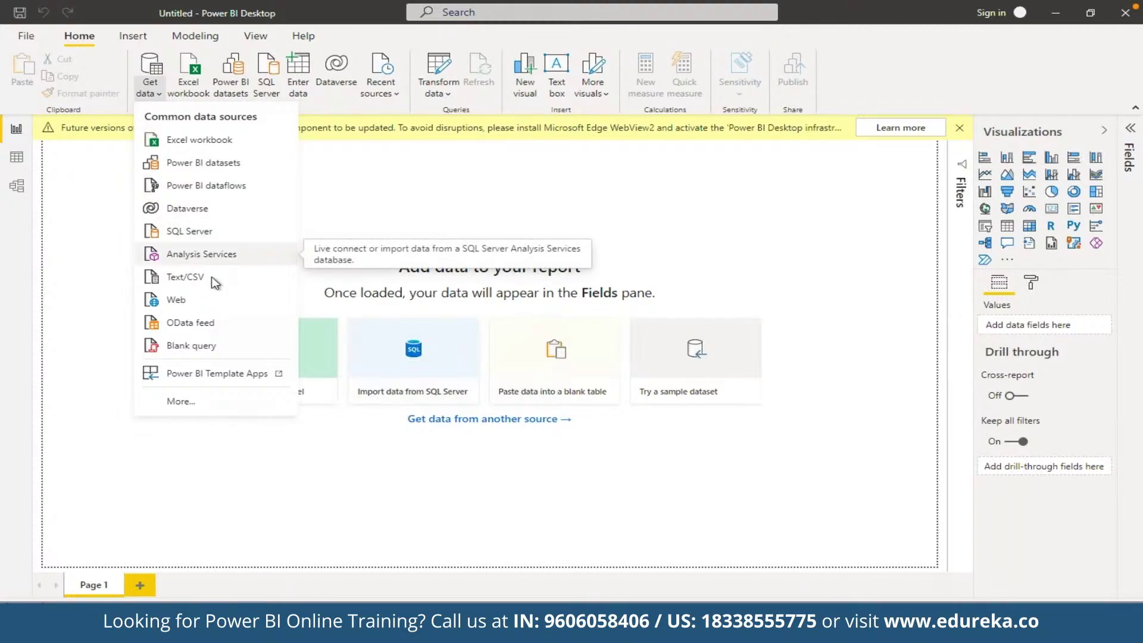
click(209, 403)
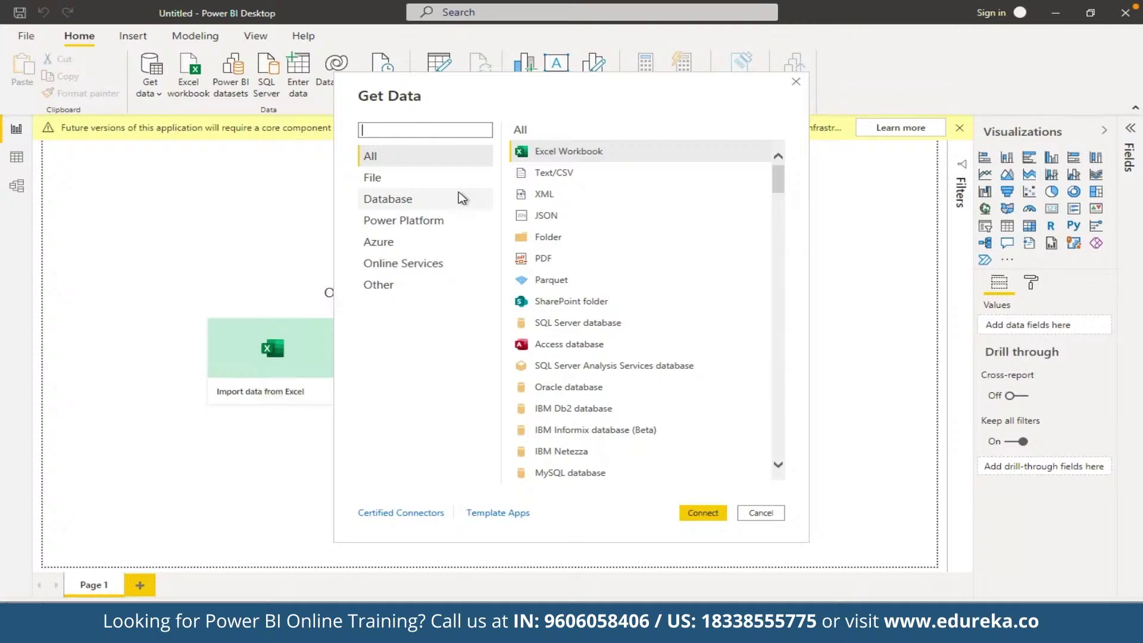
double_click(576, 154)
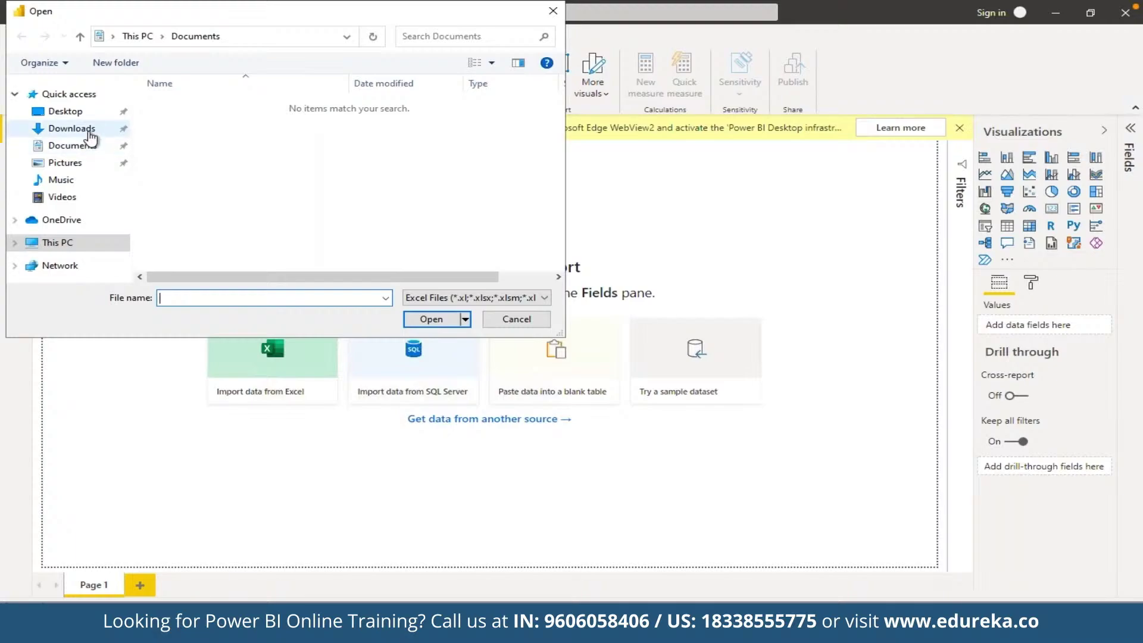
click(66, 128)
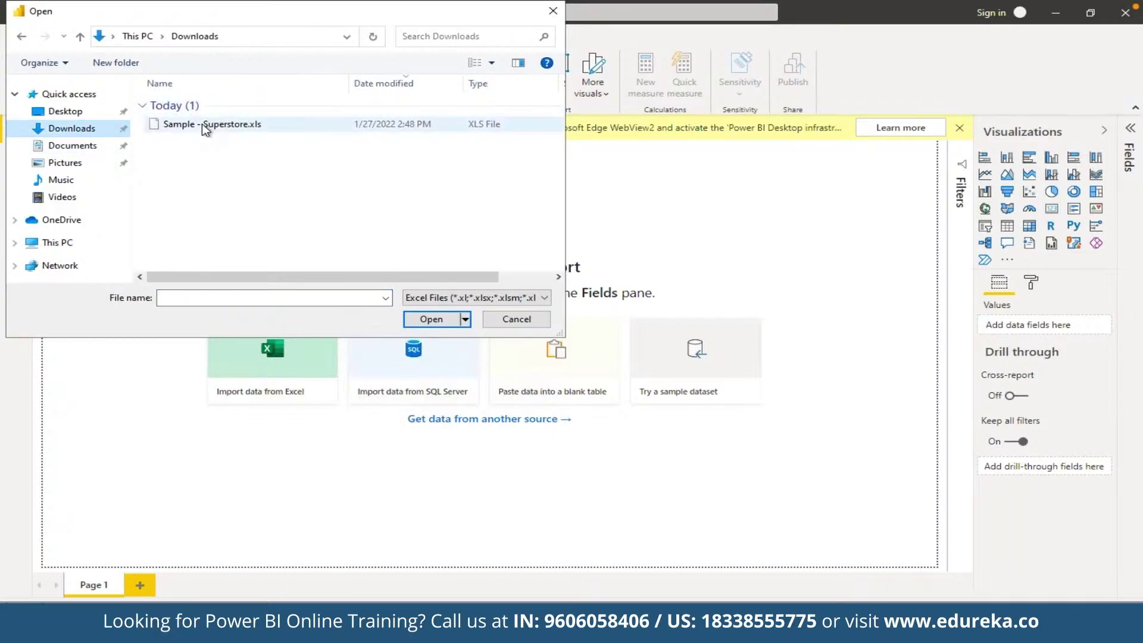
double_click(204, 127)
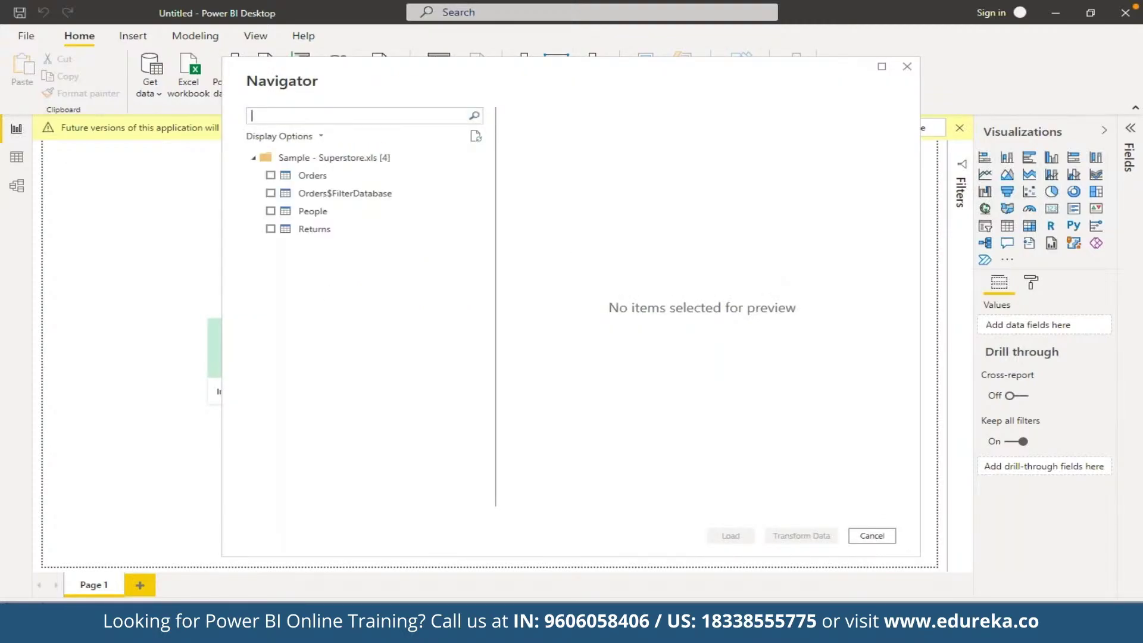
Select the Orders table of the workbook, look through its preview and load it into the report.
click(271, 175)
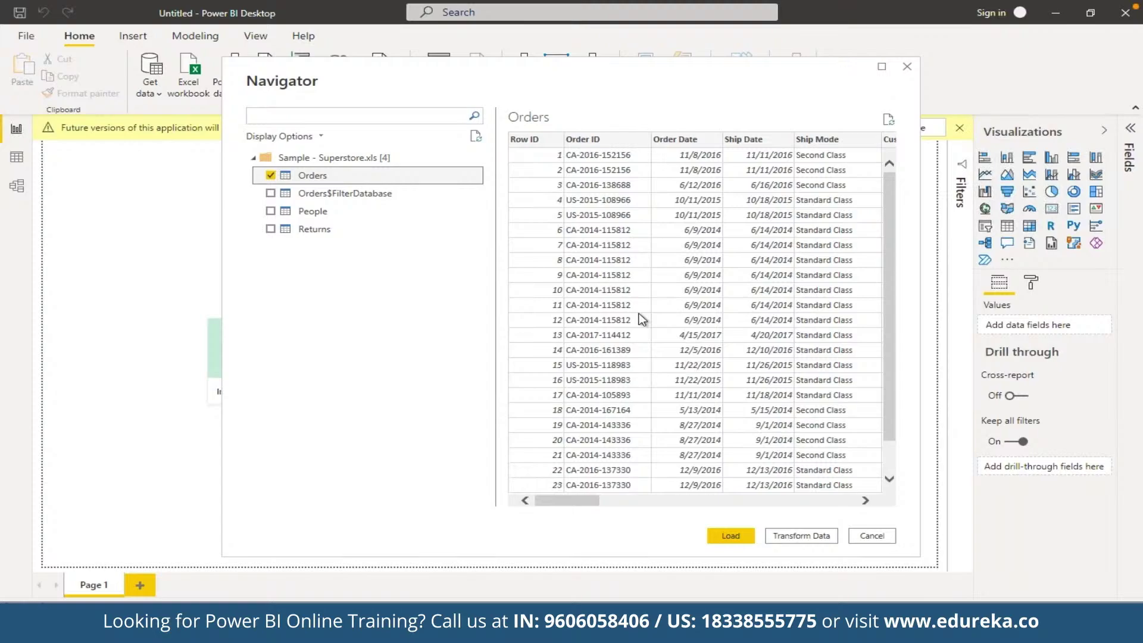
scroll(642, 320, down, 2)
scroll(642, 320, right, 3)
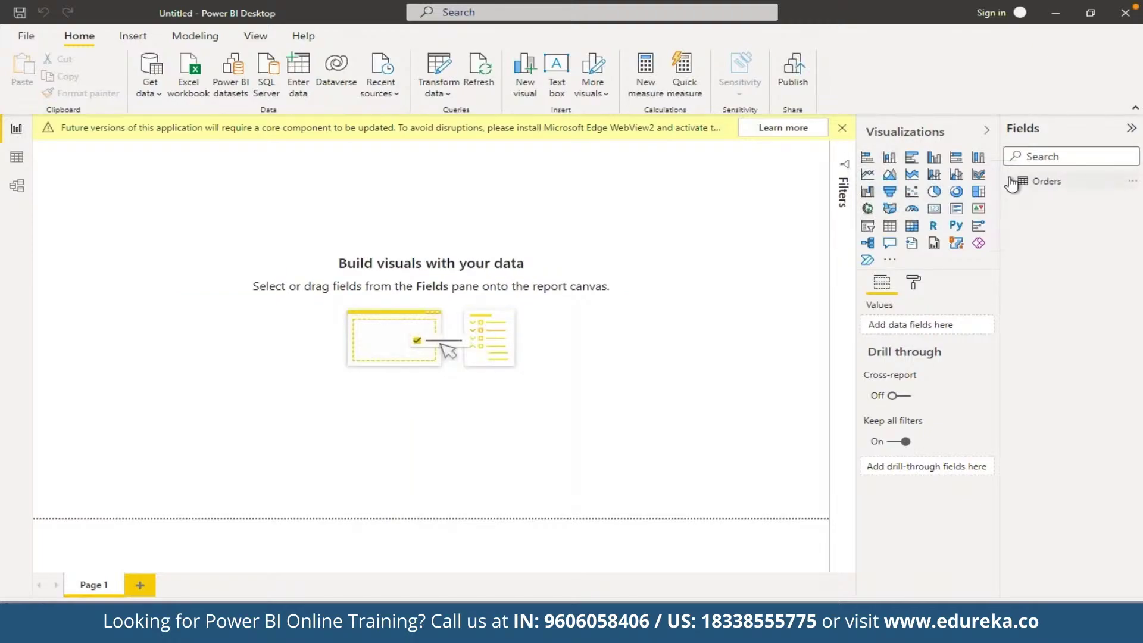
Create a column chart of Profit by Order Date, enlarge and reposition it on the page, and dismiss the update notice.
click(1012, 182)
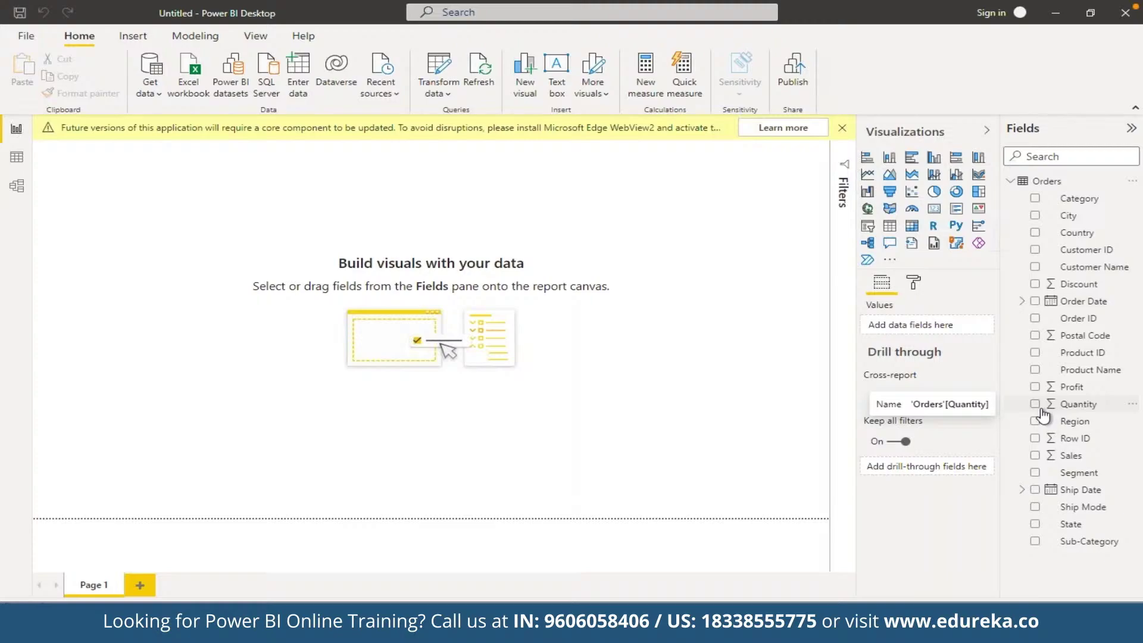
click(1035, 387)
click(1035, 301)
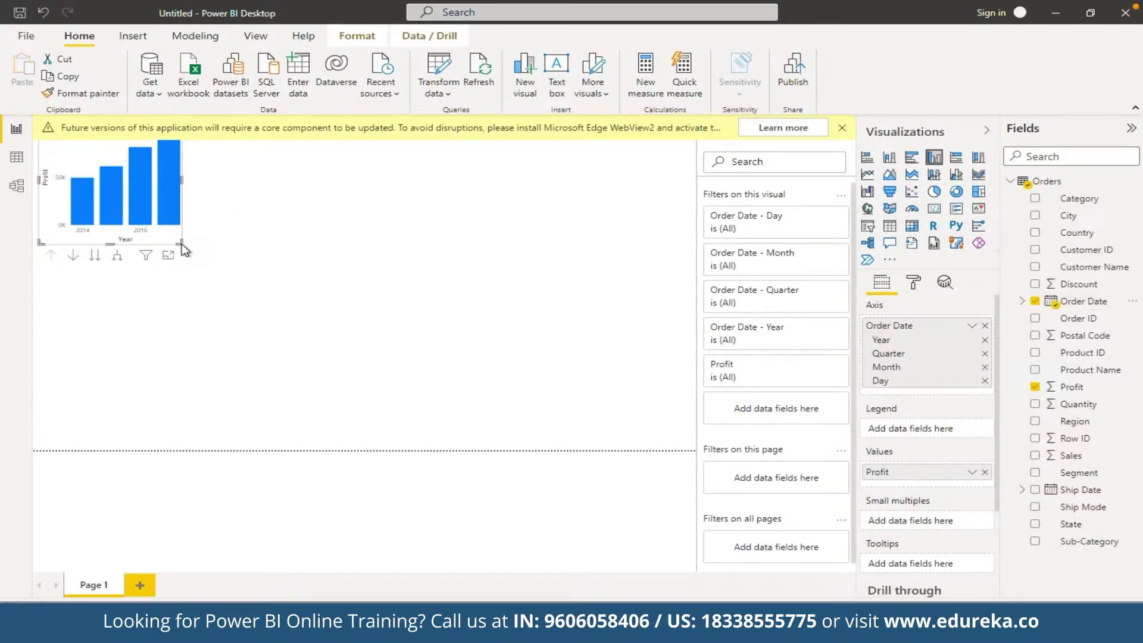
drag(184, 249, 442, 395)
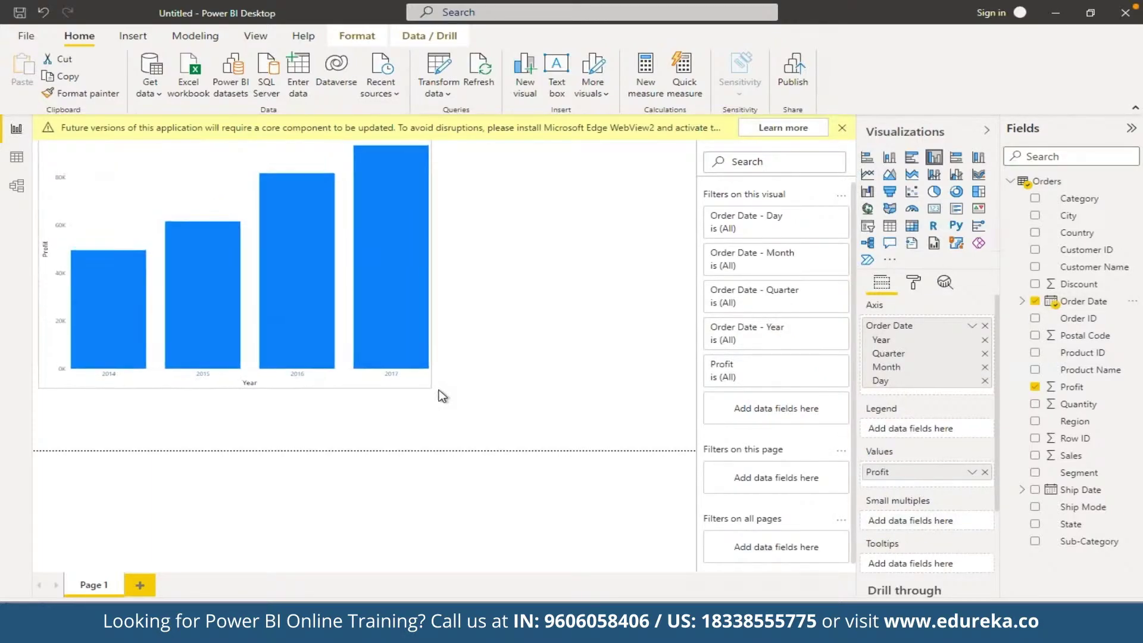
drag(407, 300, 528, 328)
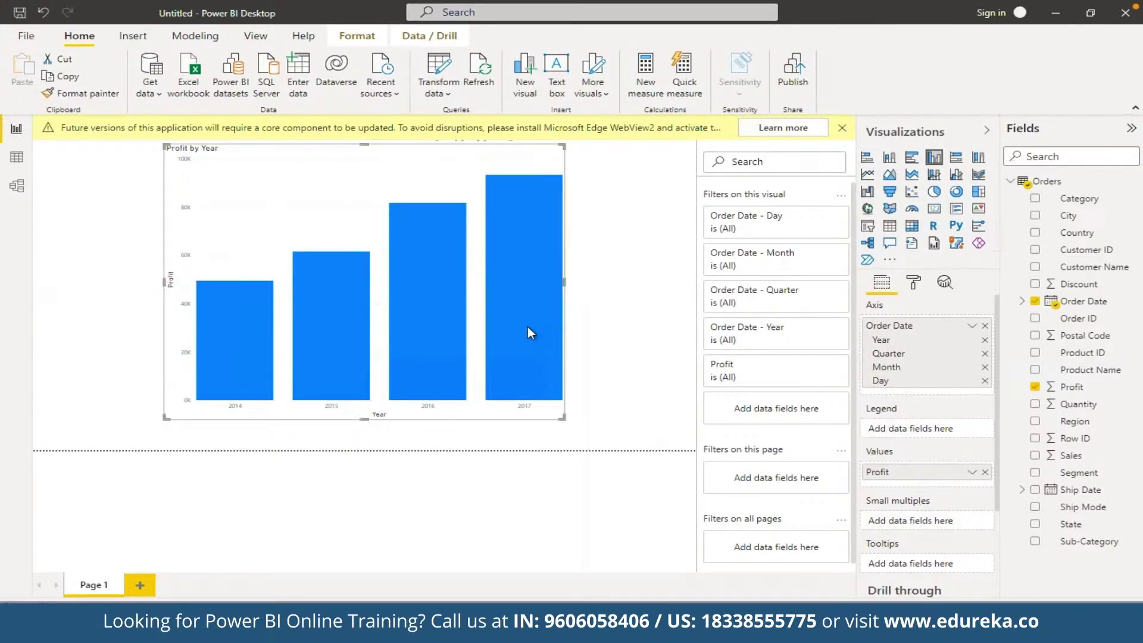
click(843, 128)
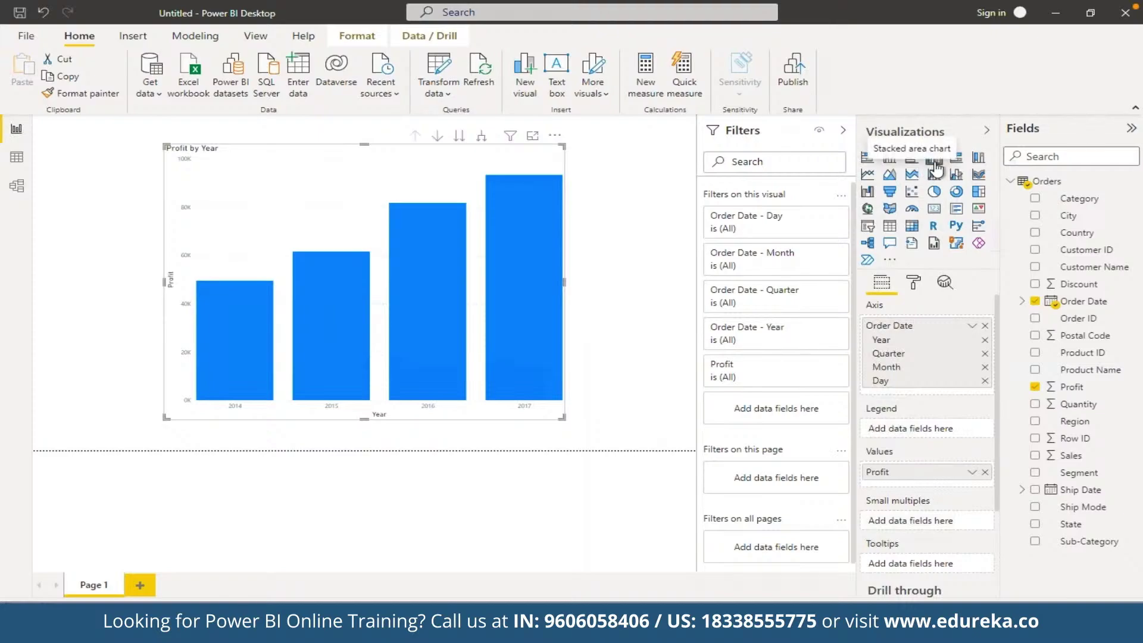
Try the stacked bar, stacked column and pie types on the profit chart and settle on a line chart.
click(868, 158)
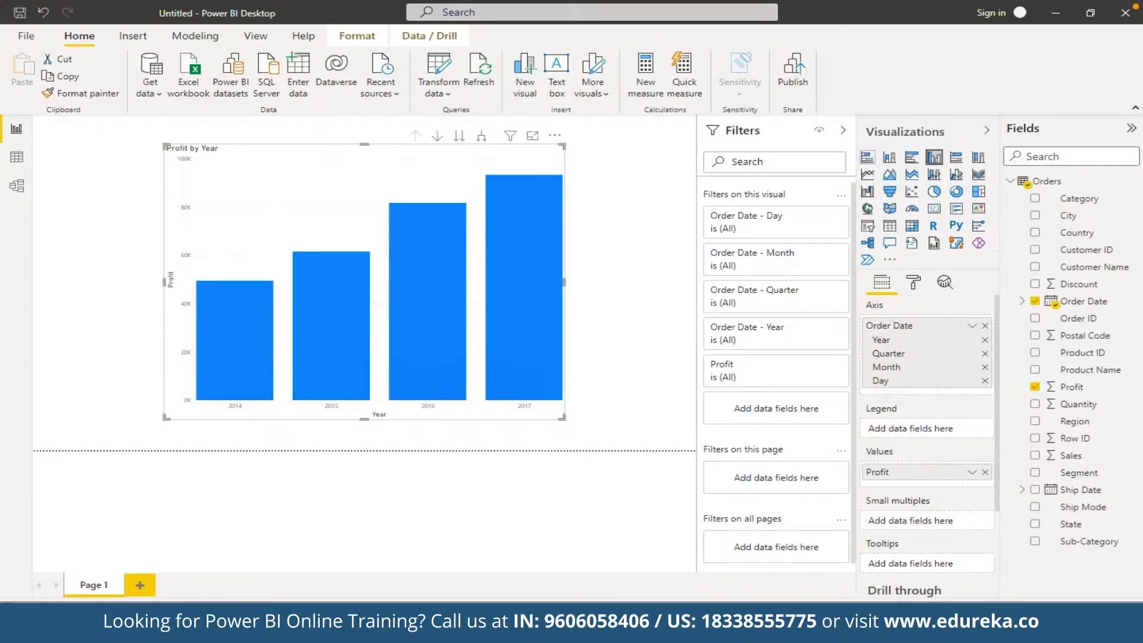
click(890, 158)
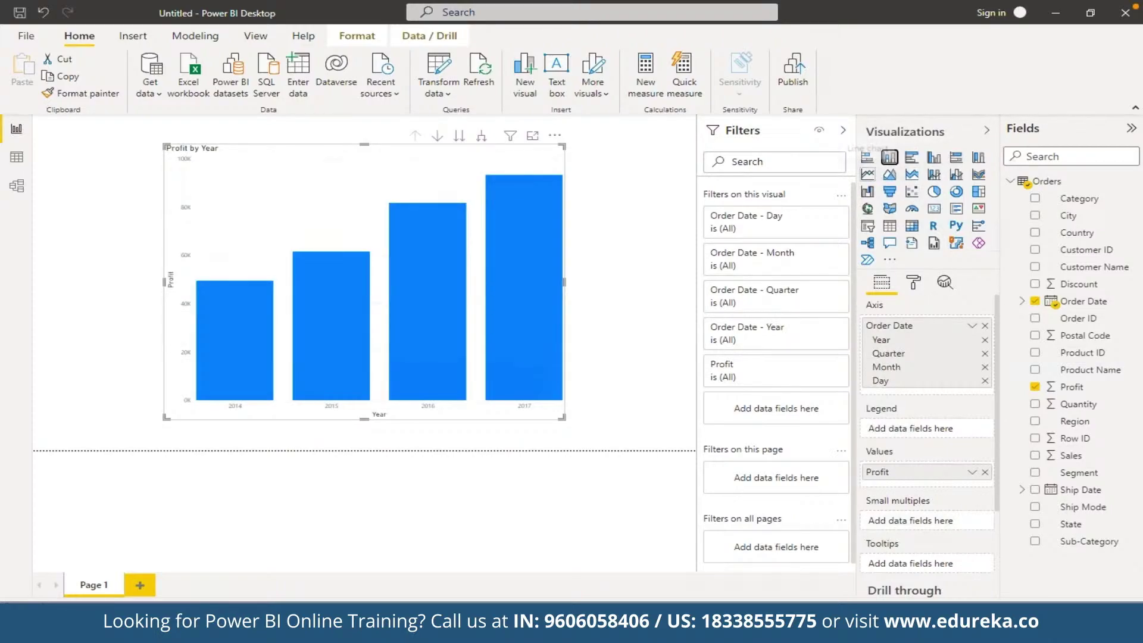
click(867, 174)
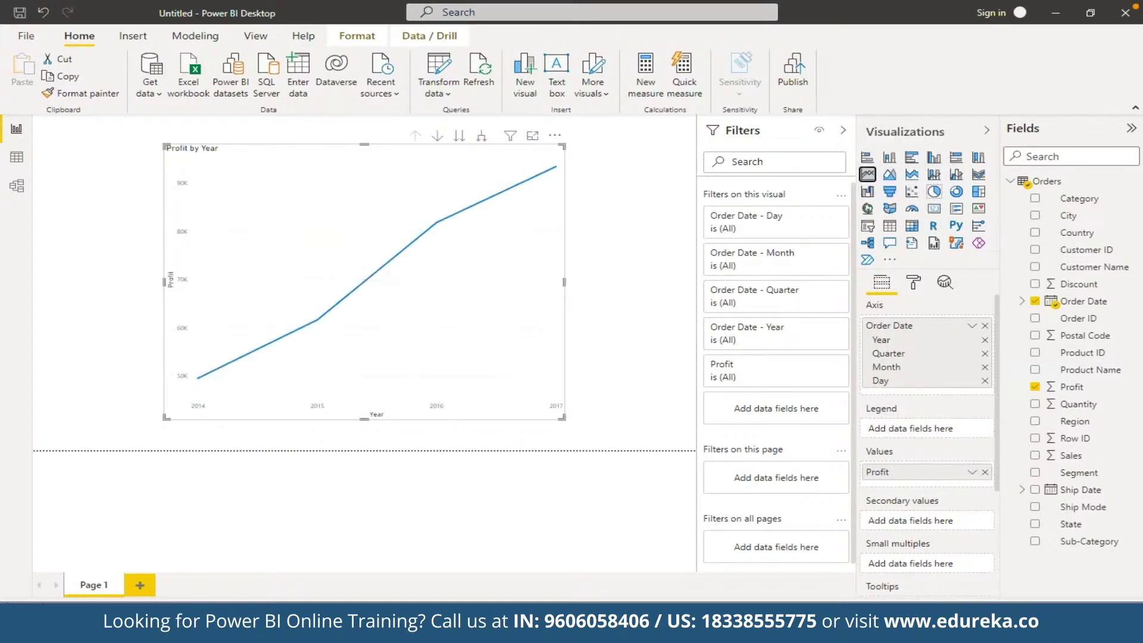
click(934, 191)
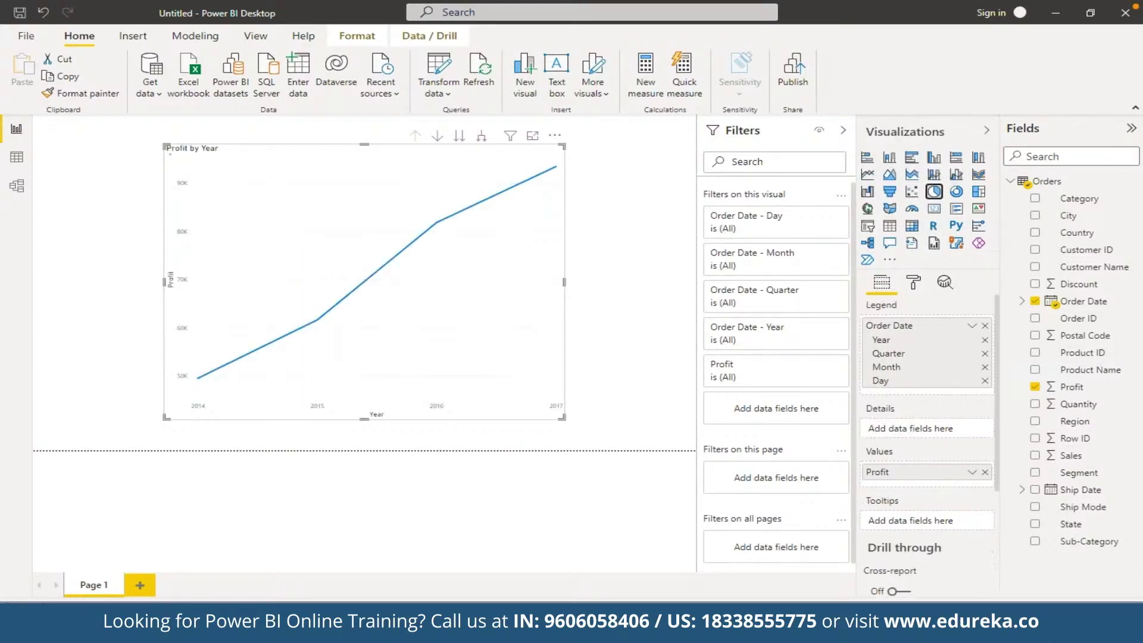
click(867, 175)
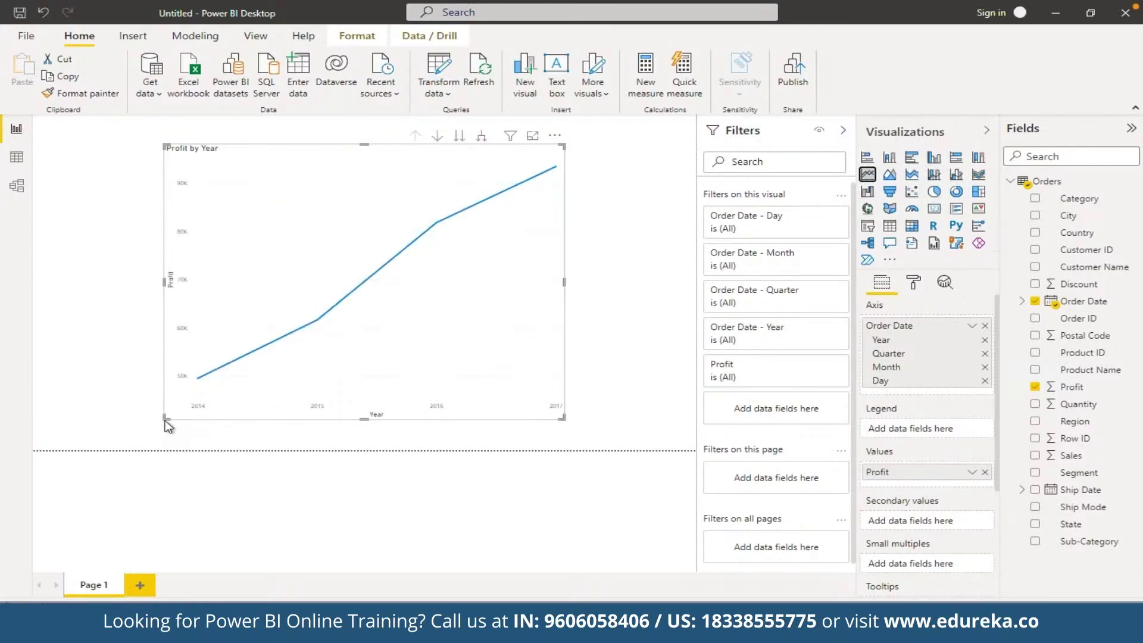
Enlarge the Profit by Year line chart so it spans the full width of the page.
drag(165, 418, 34, 444)
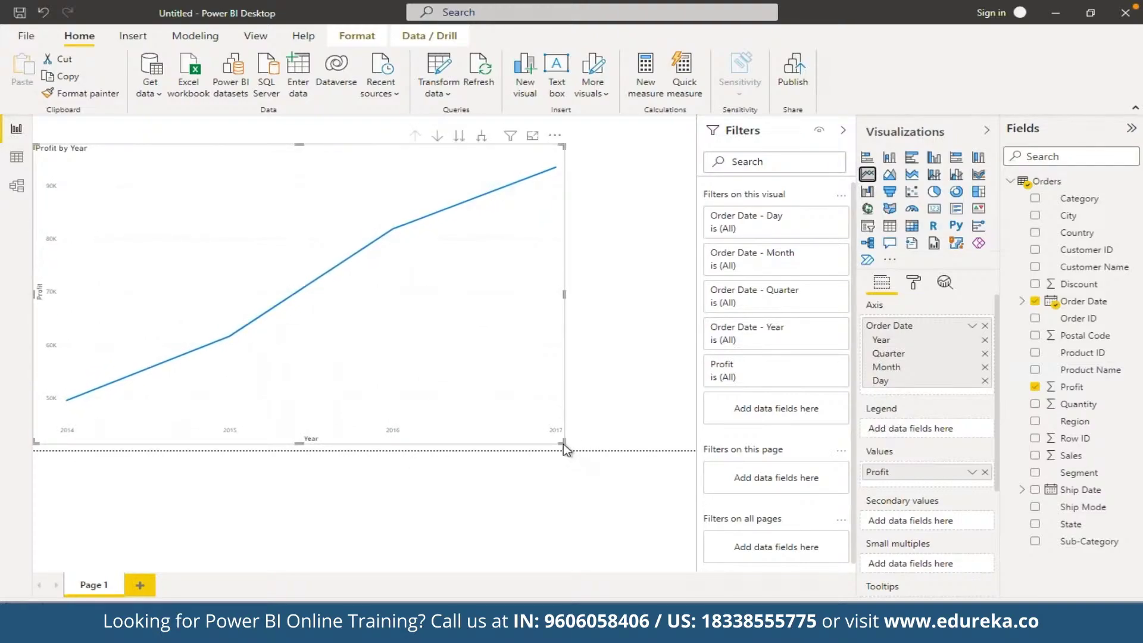
drag(562, 443, 716, 454)
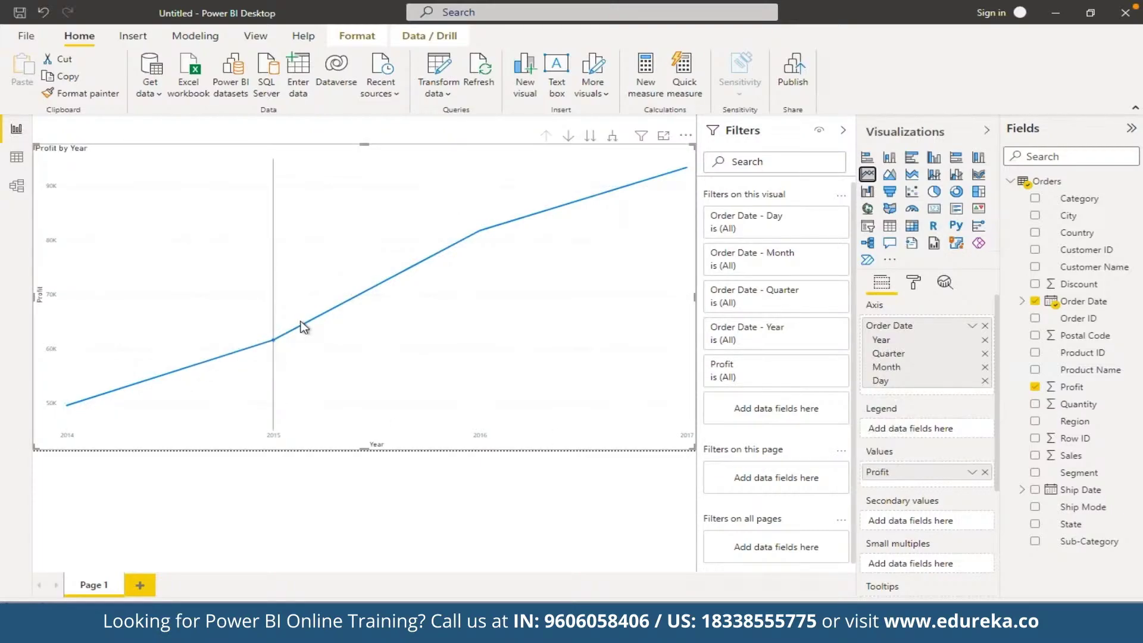
mouse_move(422, 294)
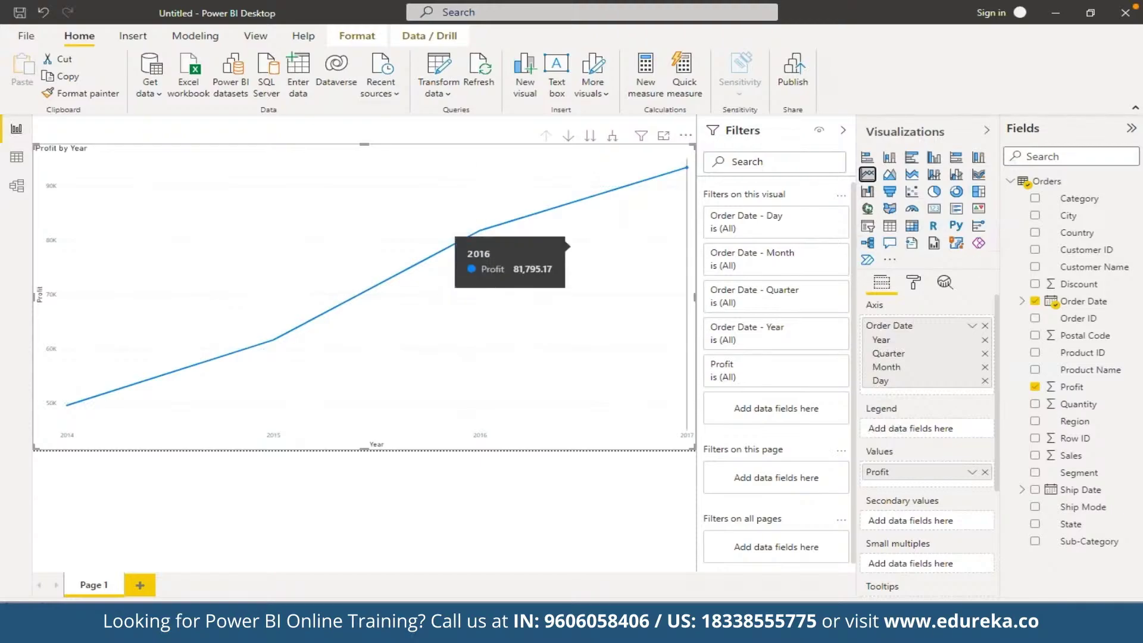
Remove Year and Quarter of the Order Date hierarchy from the line chart's axis to plot profit by month.
click(1026, 302)
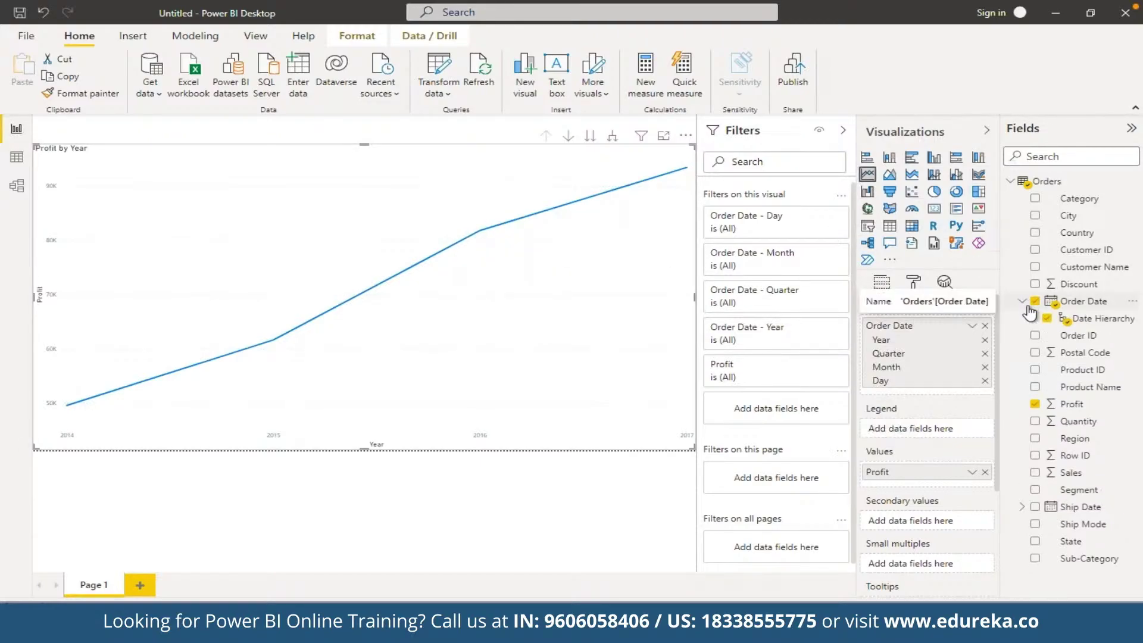
click(1035, 319)
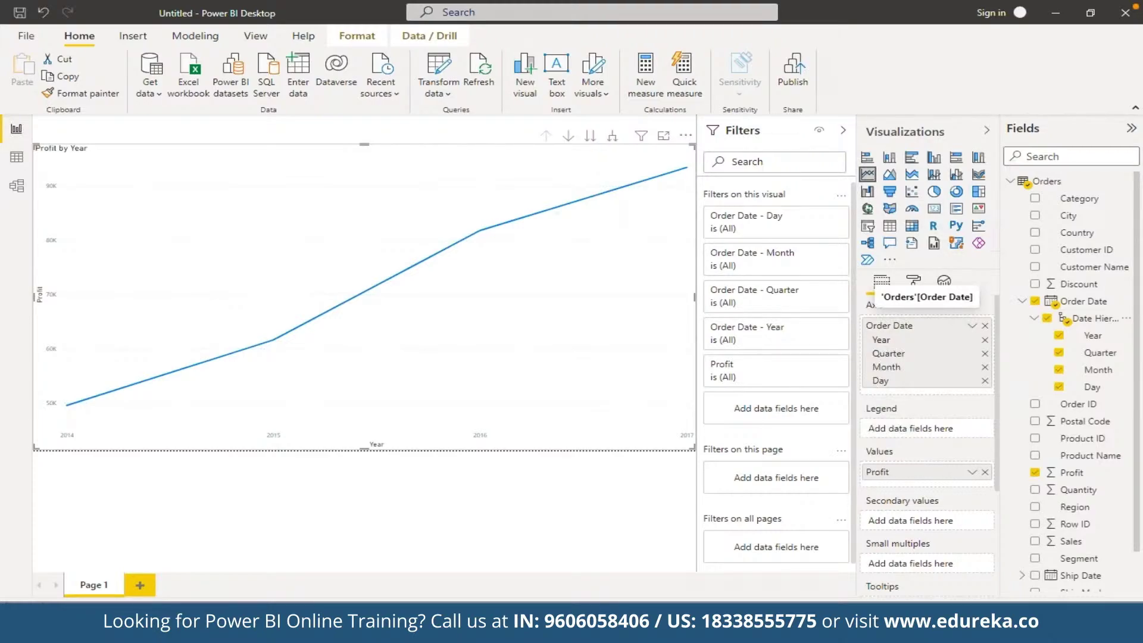
click(1059, 336)
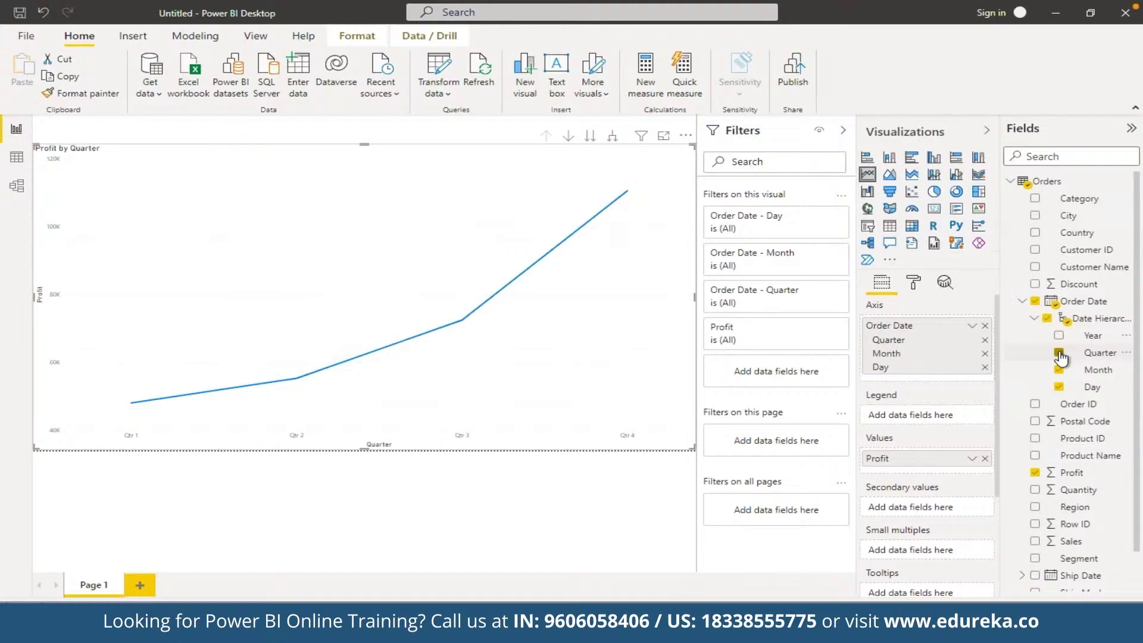
click(1059, 354)
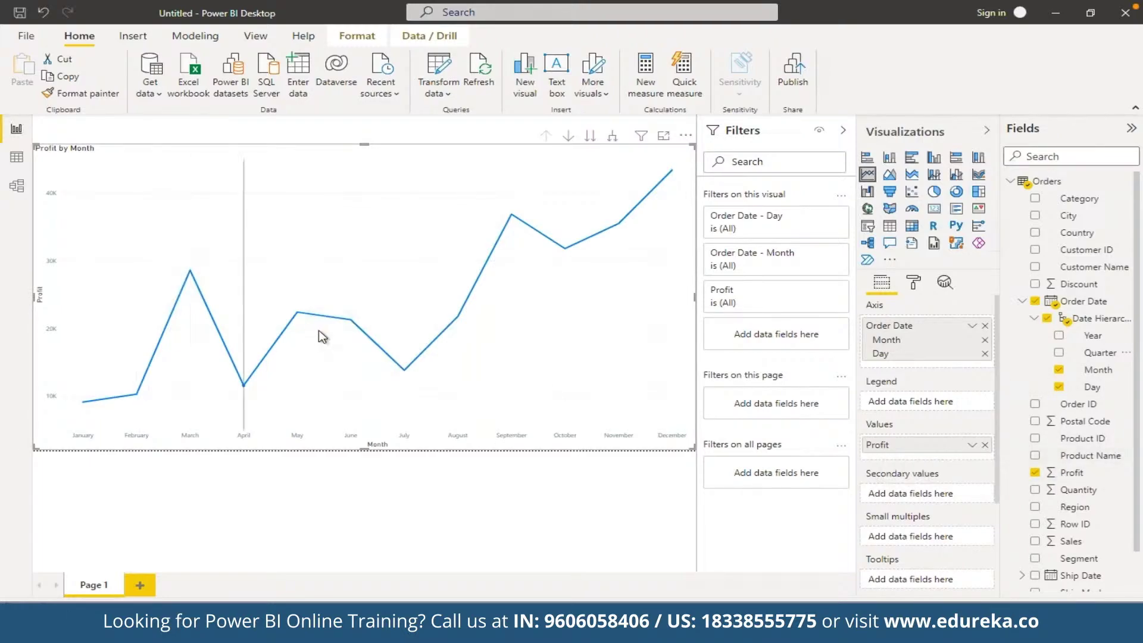
mouse_move(323, 337)
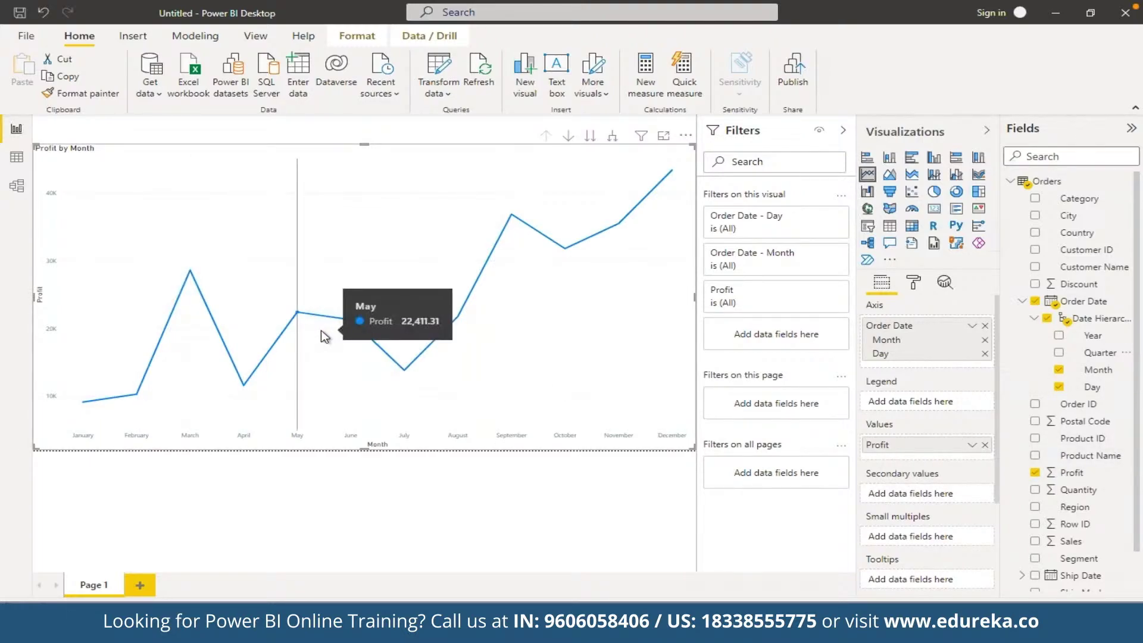
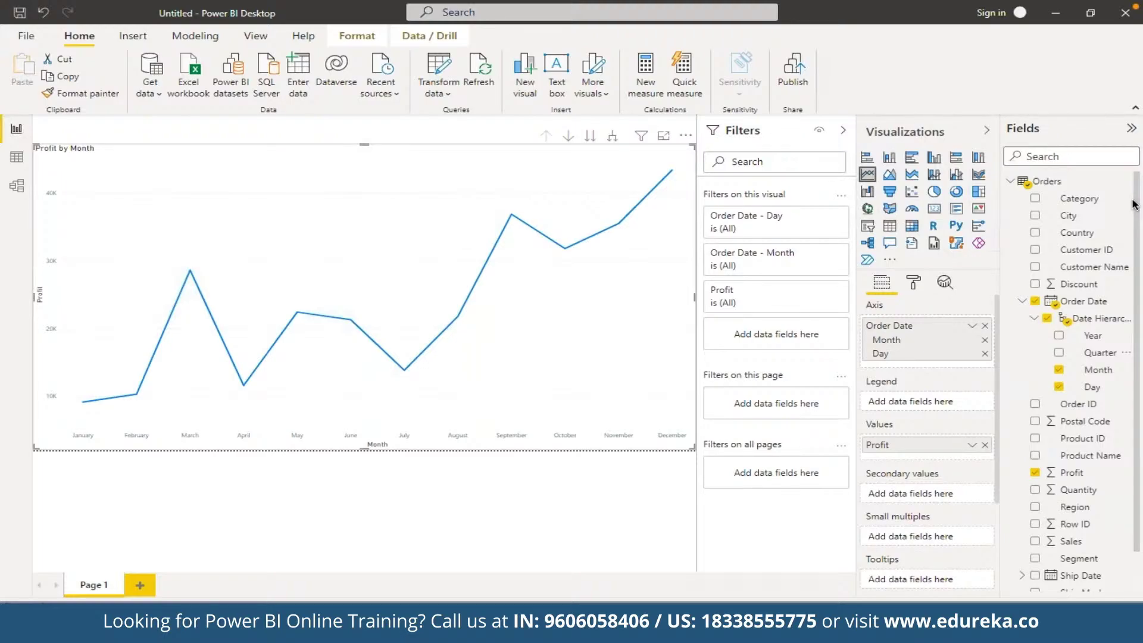
Add the Order Date Year as the line chart's legend to split monthly profit into one line per year.
drag(1093, 336, 926, 401)
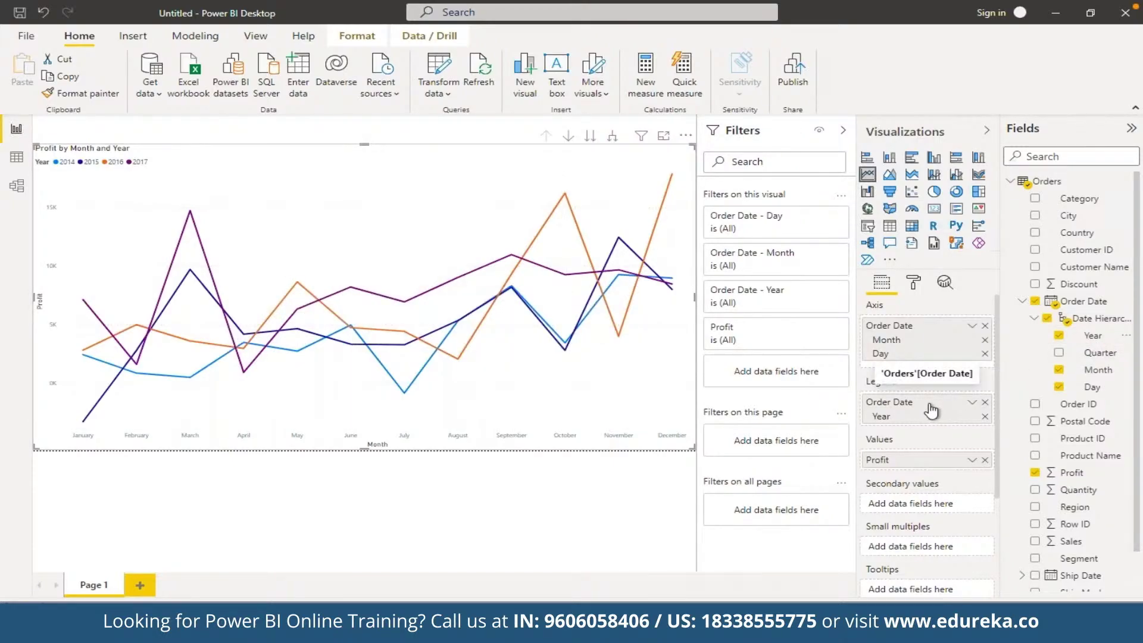
click(985, 407)
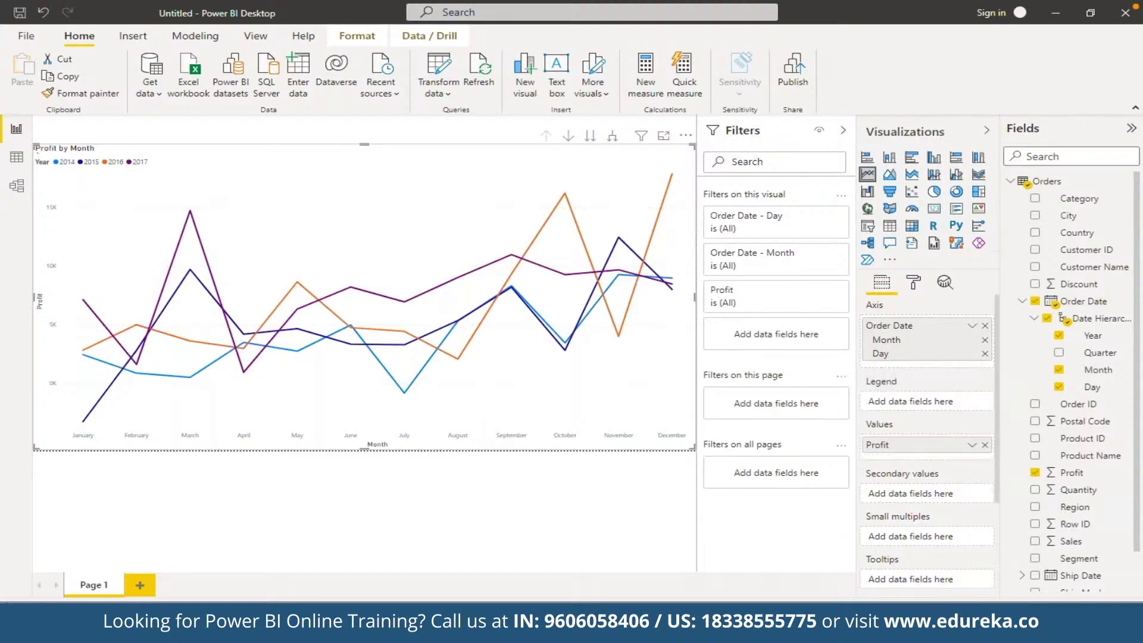
drag(1094, 340, 911, 404)
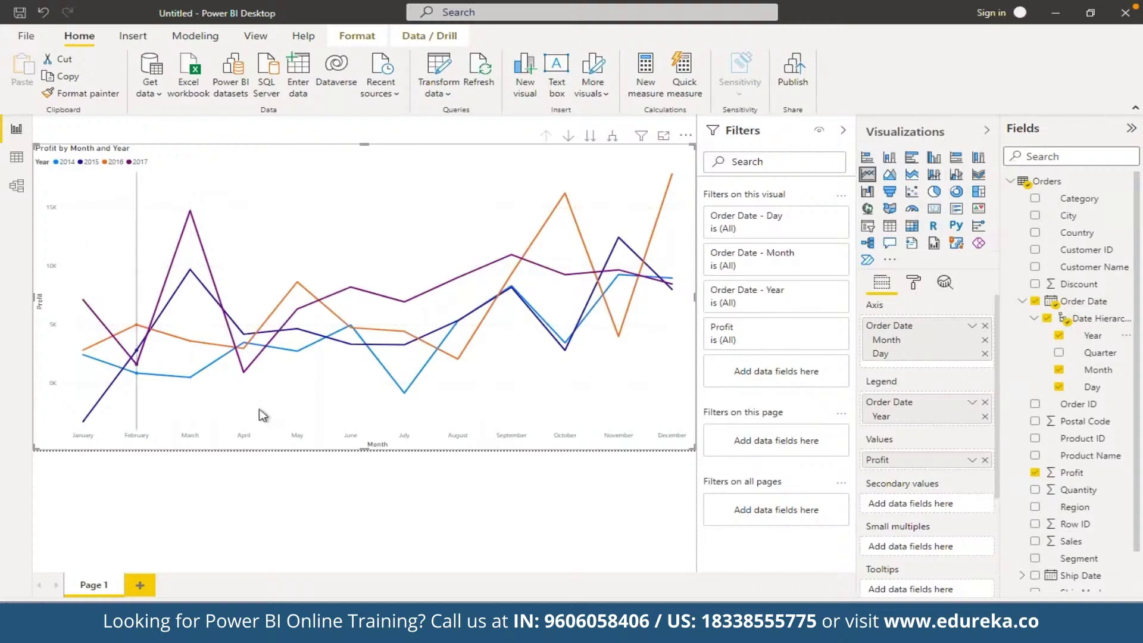
mouse_move(452, 322)
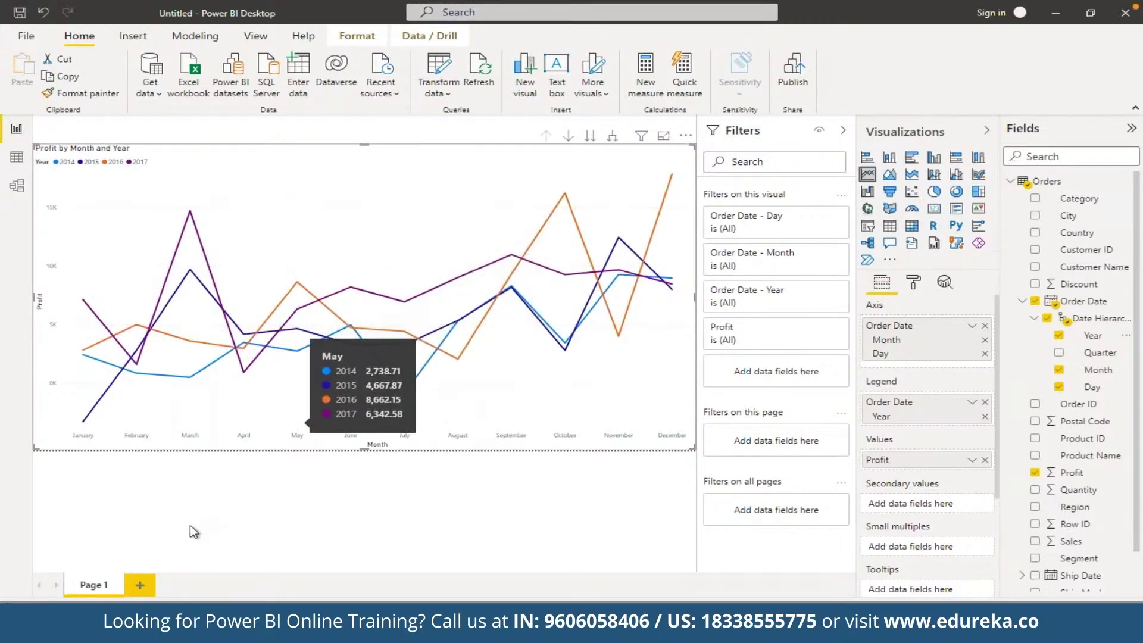
Add a second report page with a column chart of Profit by Ship Mode, enlarged to the page's full height.
click(142, 584)
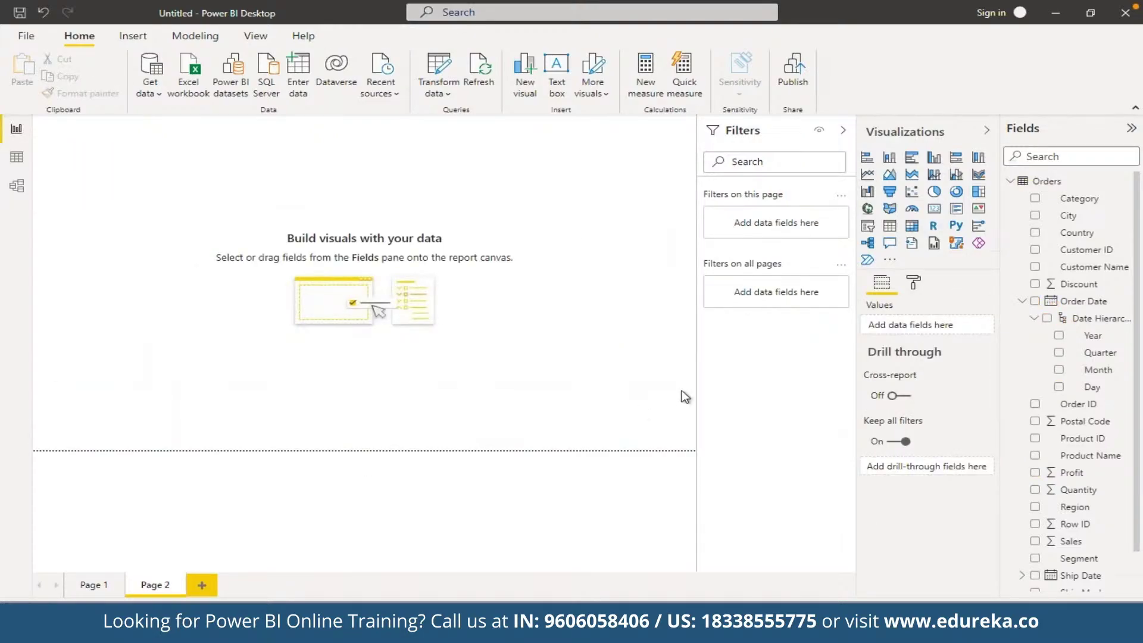
click(1036, 473)
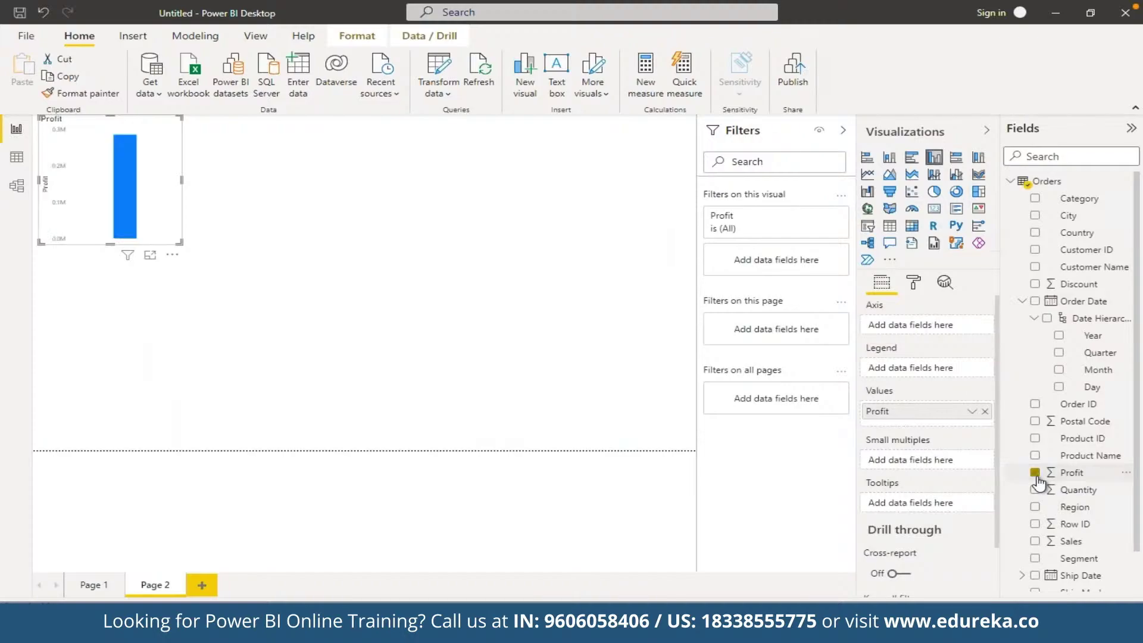
scroll(1038, 541, down, 1)
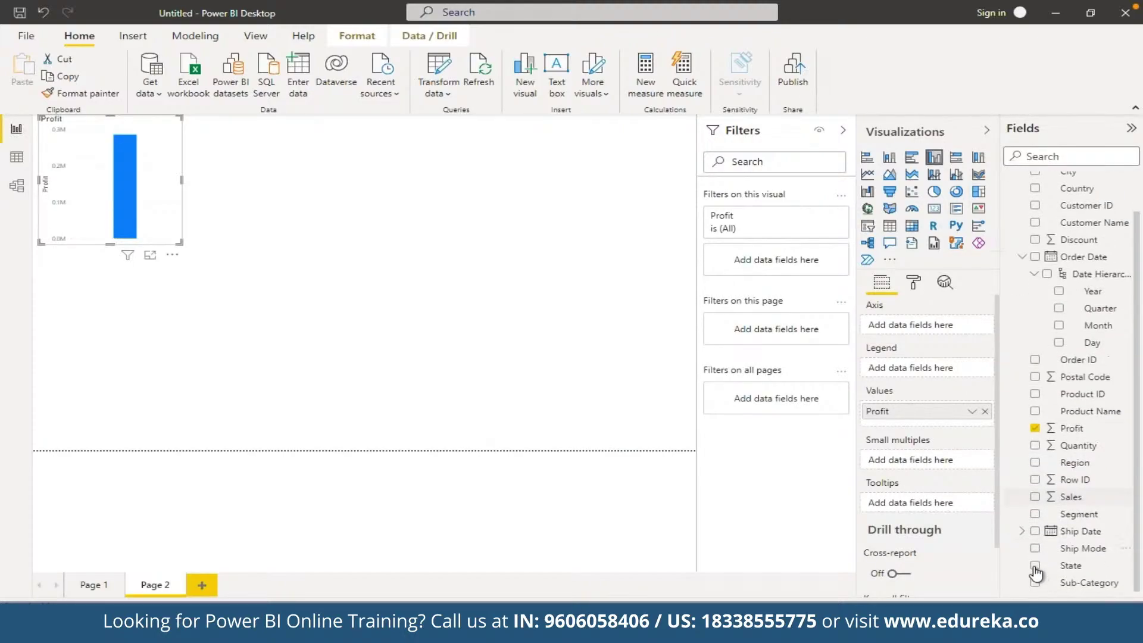
click(1035, 547)
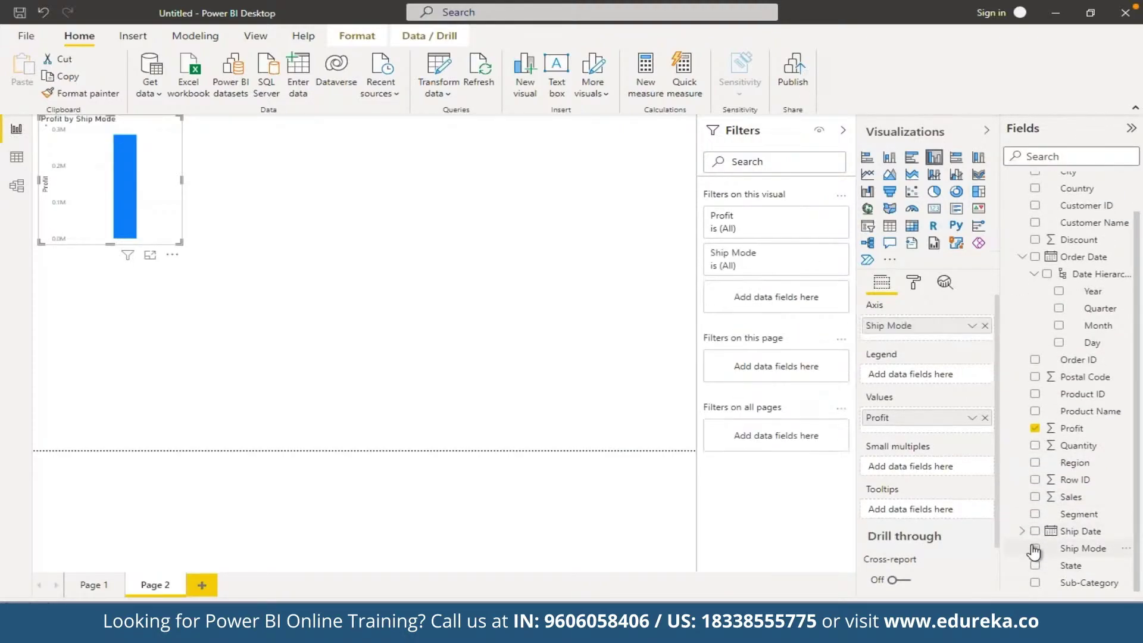
drag(181, 245, 410, 460)
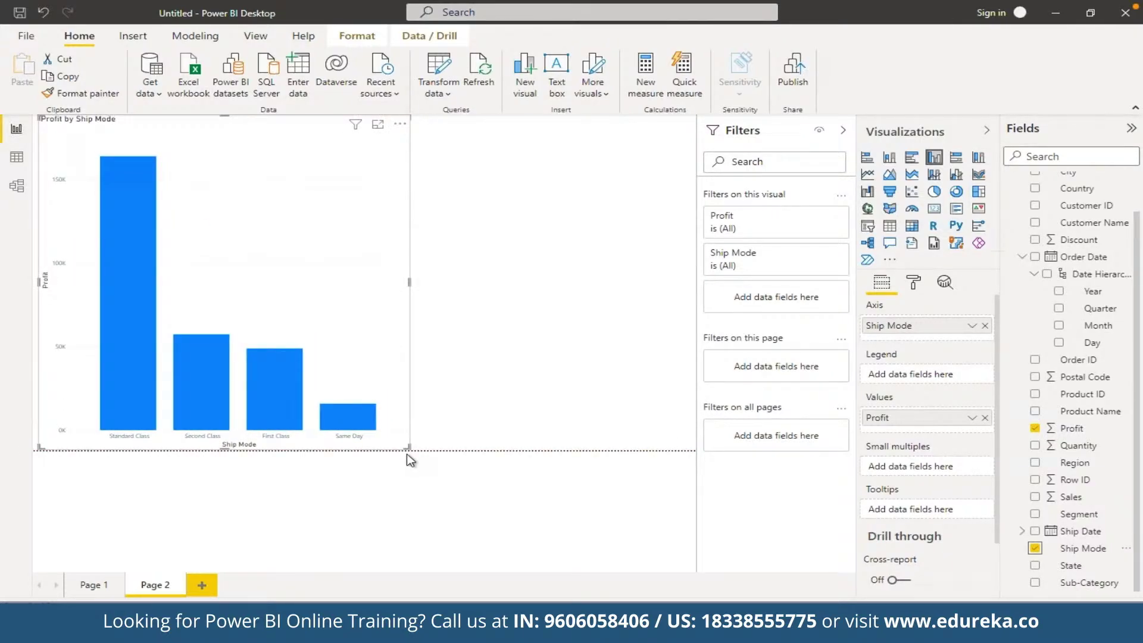
Inspect the profit of each ship mode in the Profit by Ship Mode column chart.
mouse_move(141, 409)
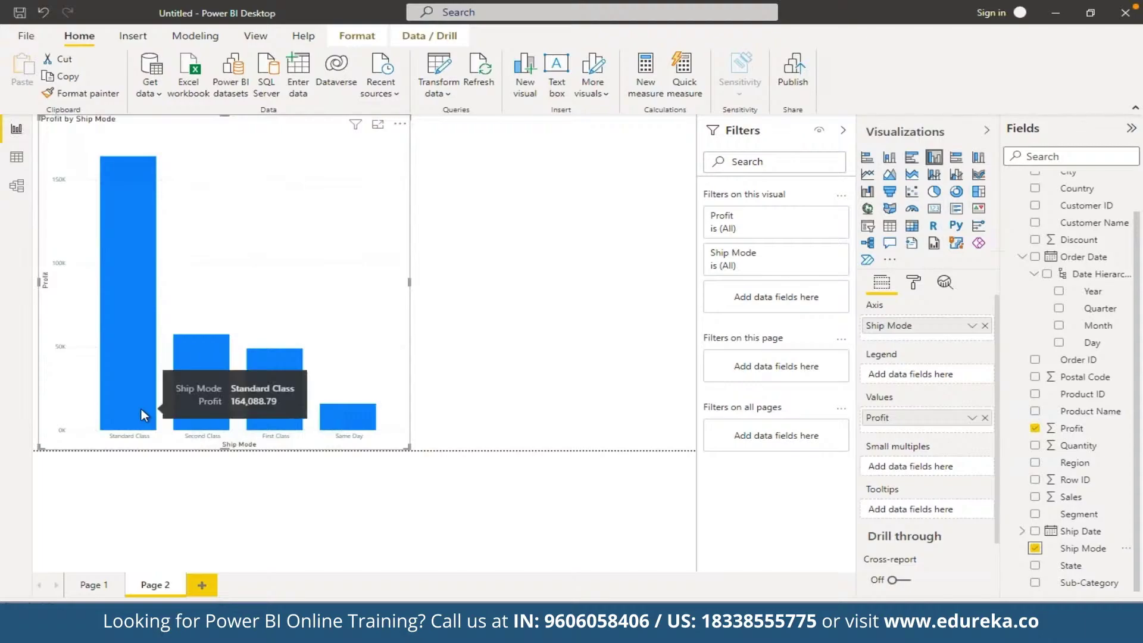
mouse_move(201, 425)
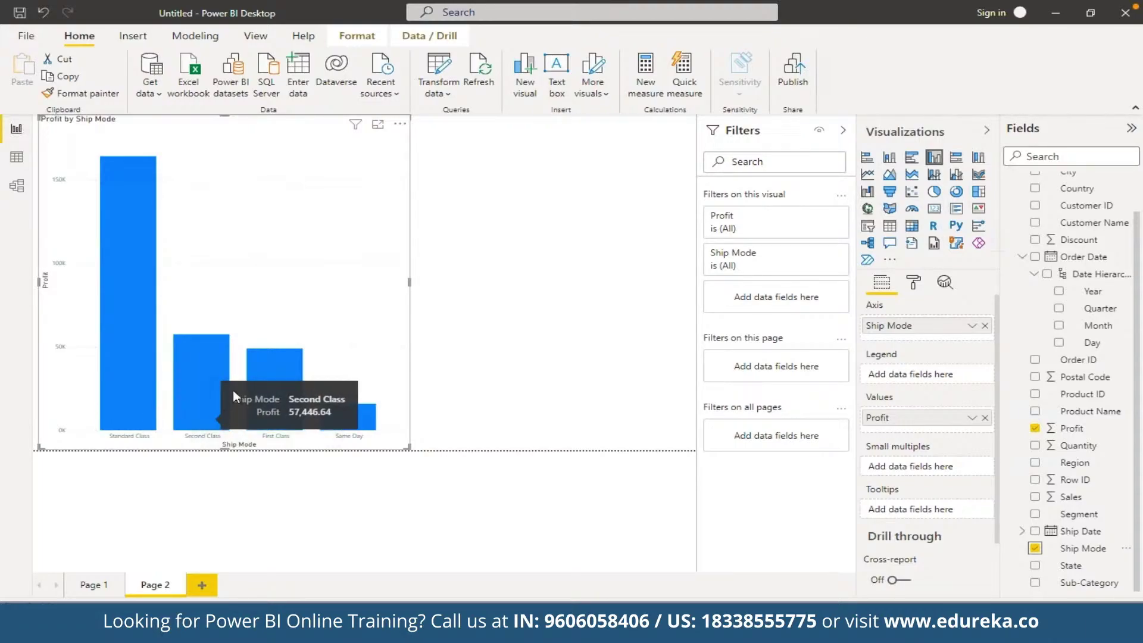
mouse_move(271, 380)
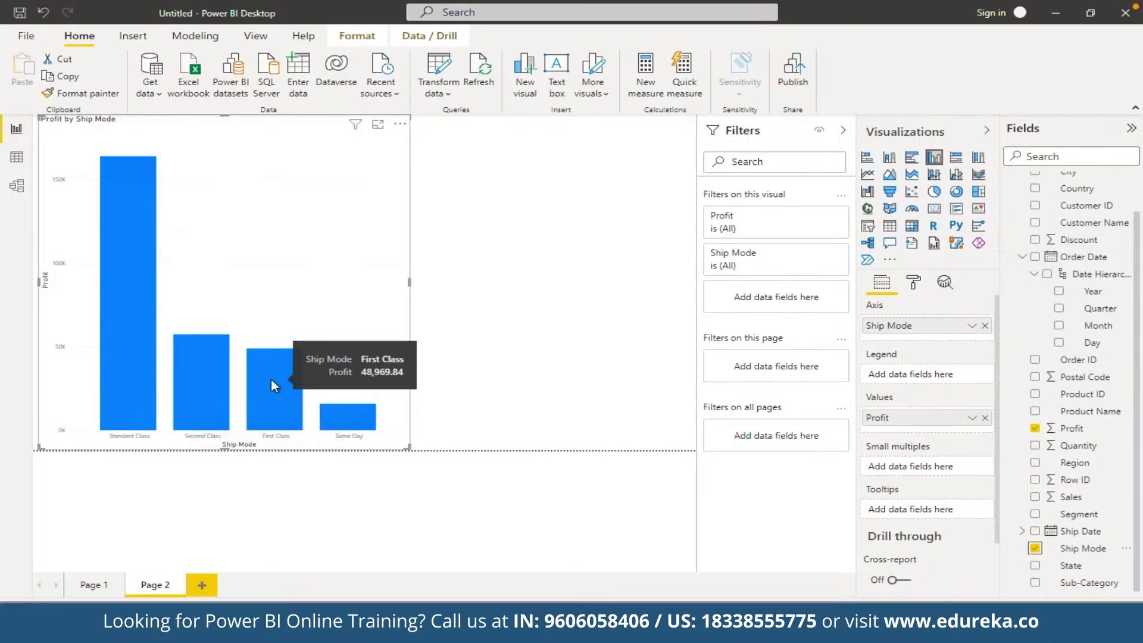
mouse_move(372, 414)
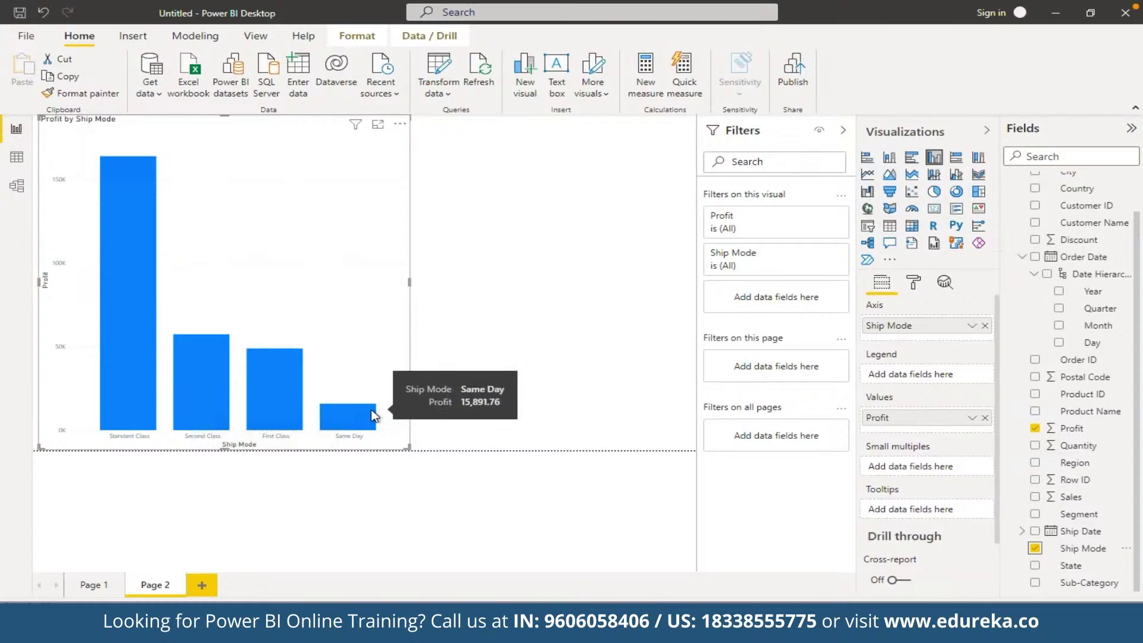
Add a donut chart of Profit by Segment beside the column chart and shrink it to about half the page's height.
click(441, 466)
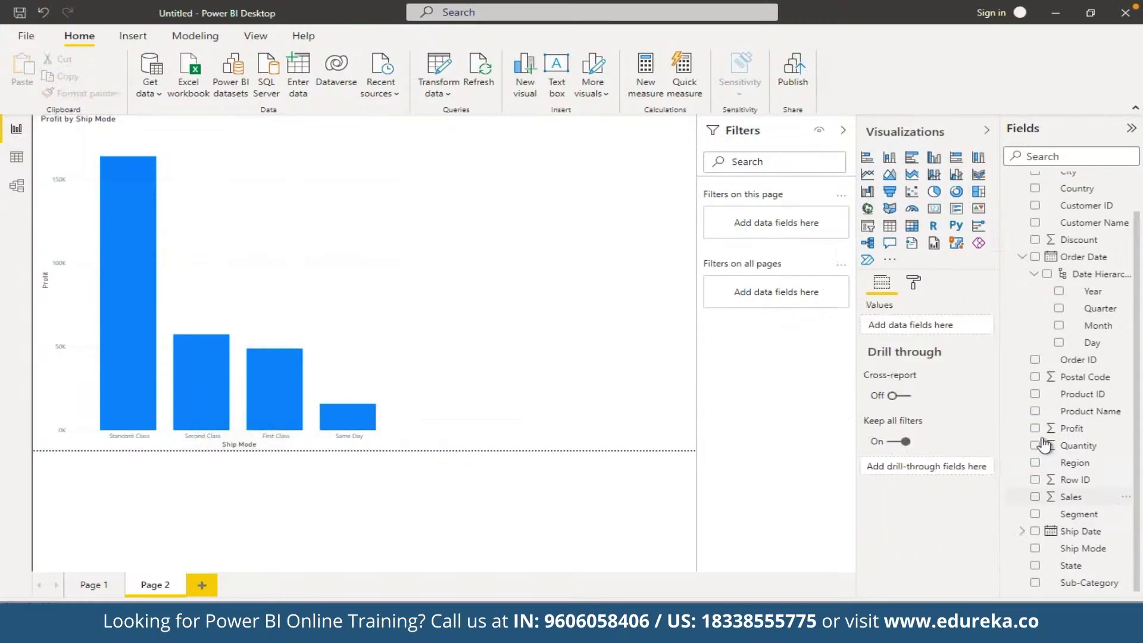
click(1035, 429)
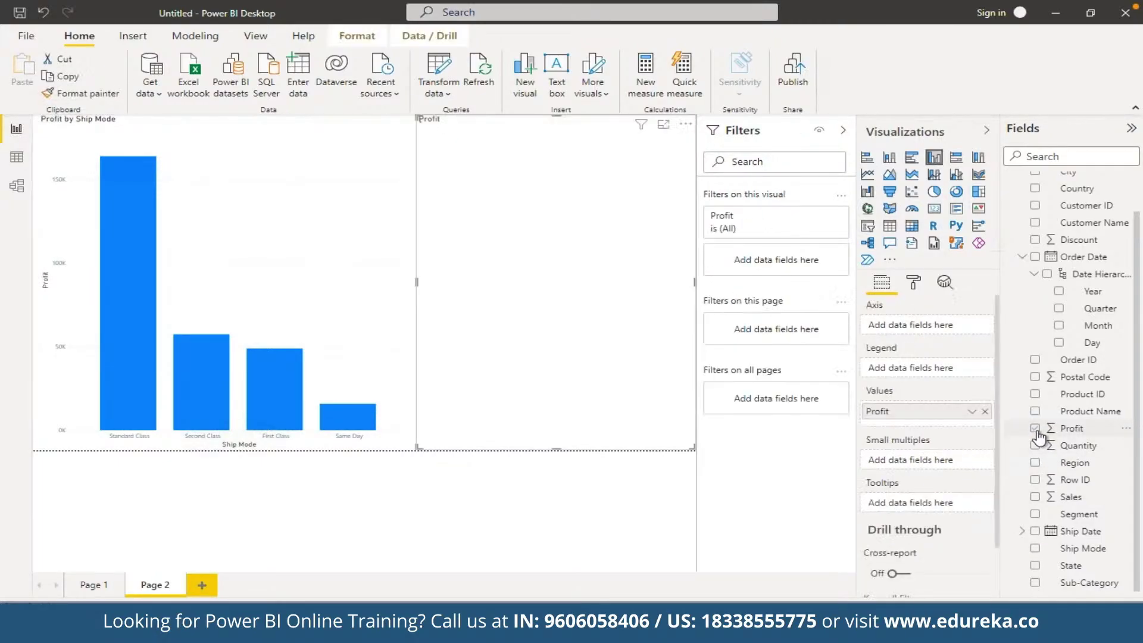
click(1035, 514)
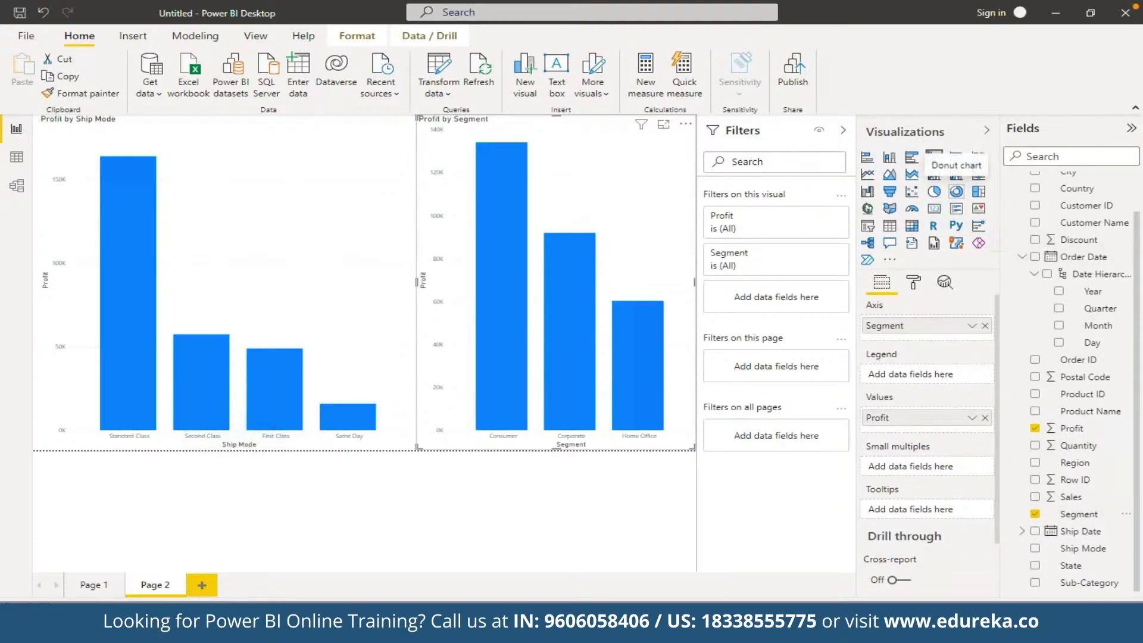
click(956, 191)
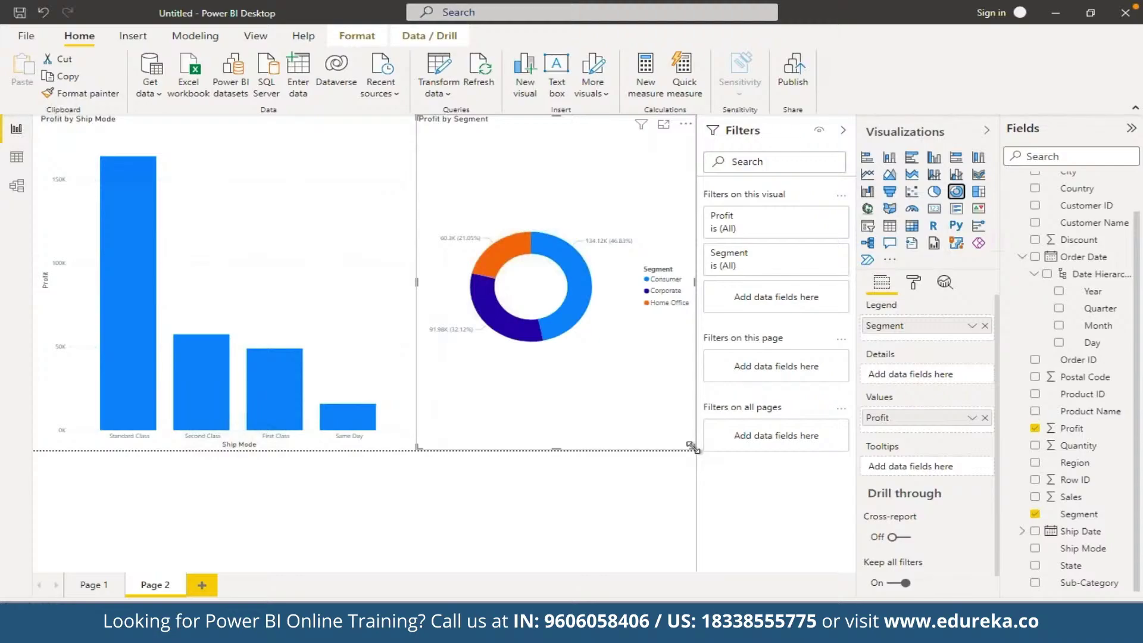
drag(690, 428, 694, 281)
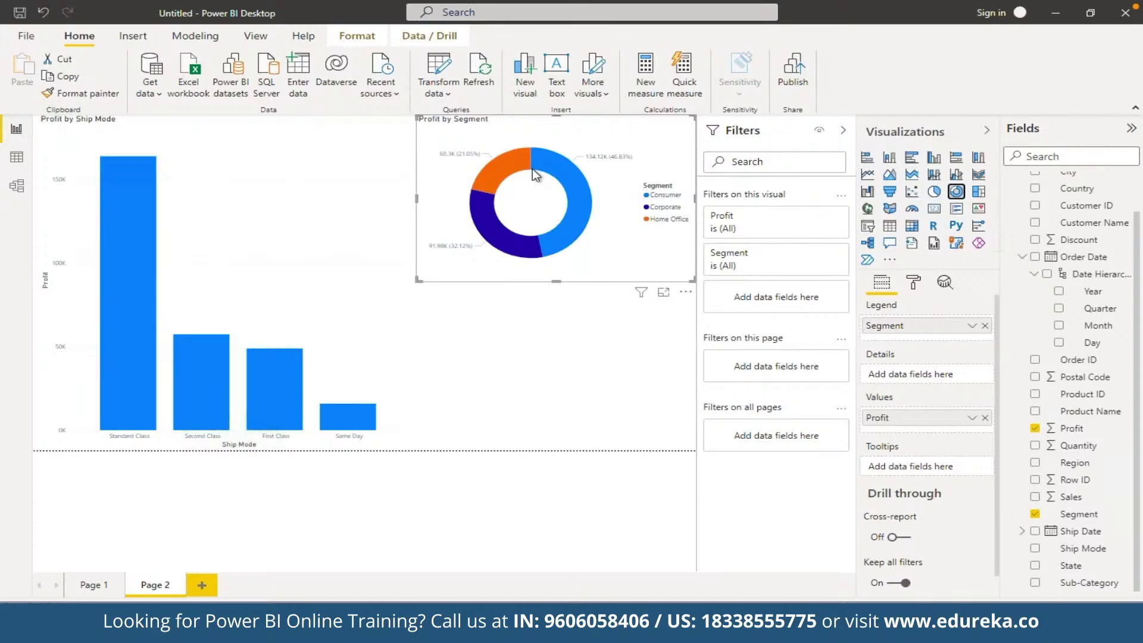
mouse_move(532, 169)
mouse_move(516, 246)
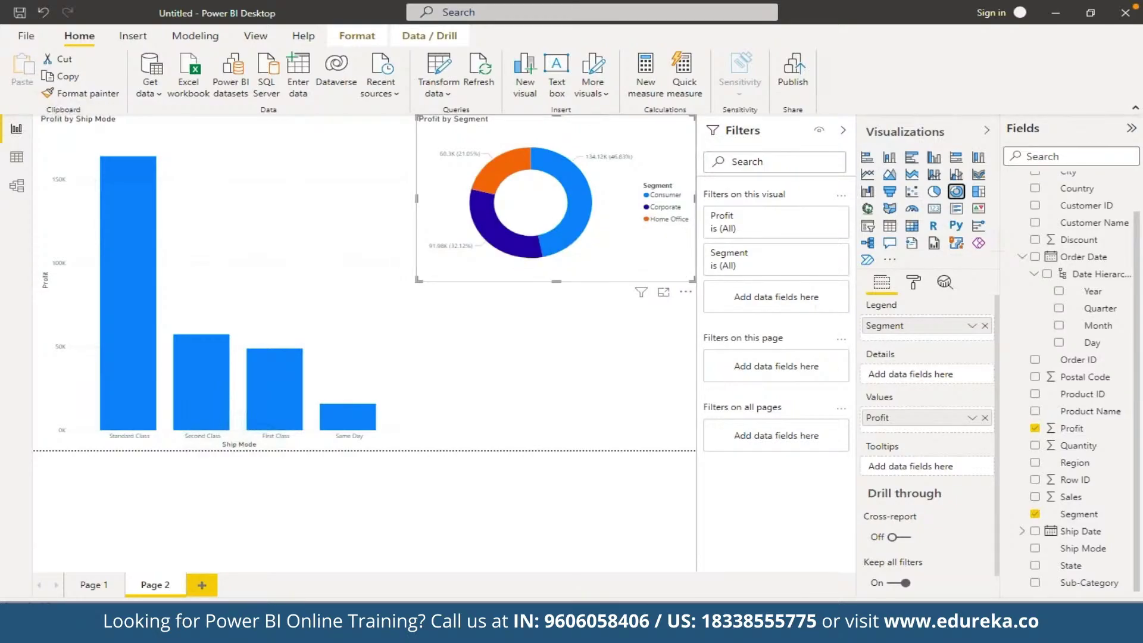
Add a treemap of Profit by Sub-Category below the Profit by Segment donut chart.
key(Escape)
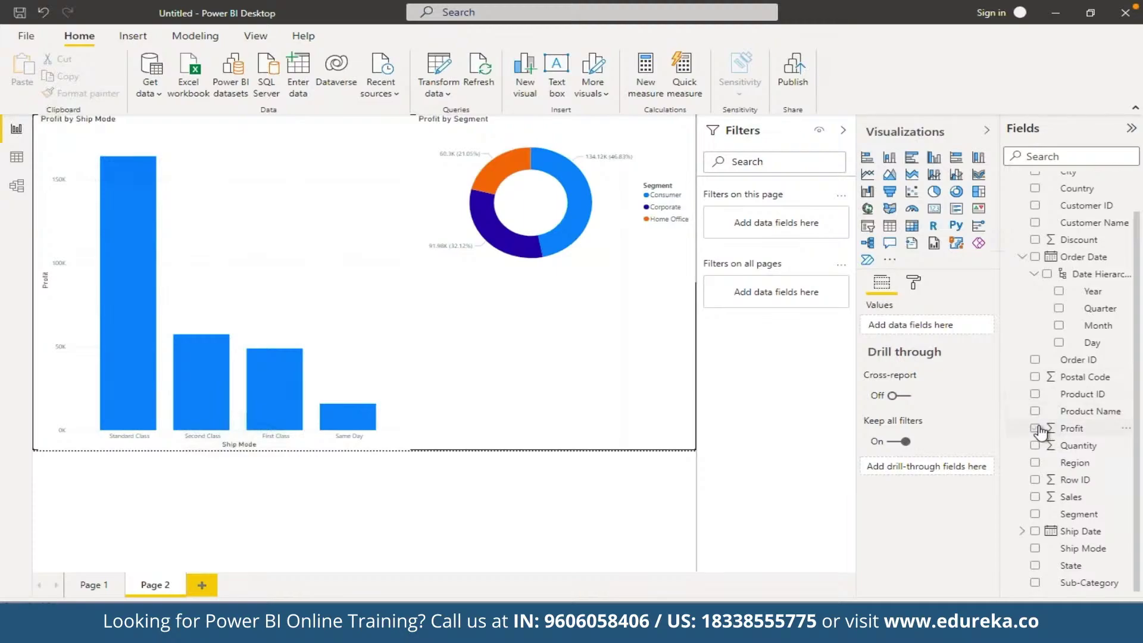
click(1035, 428)
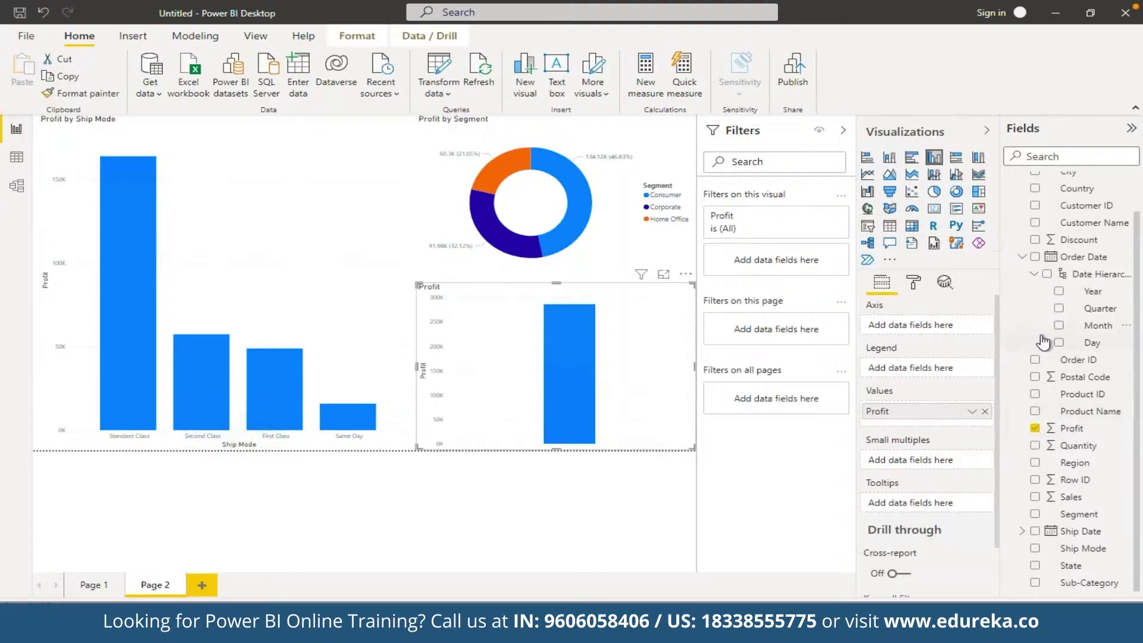
click(1035, 582)
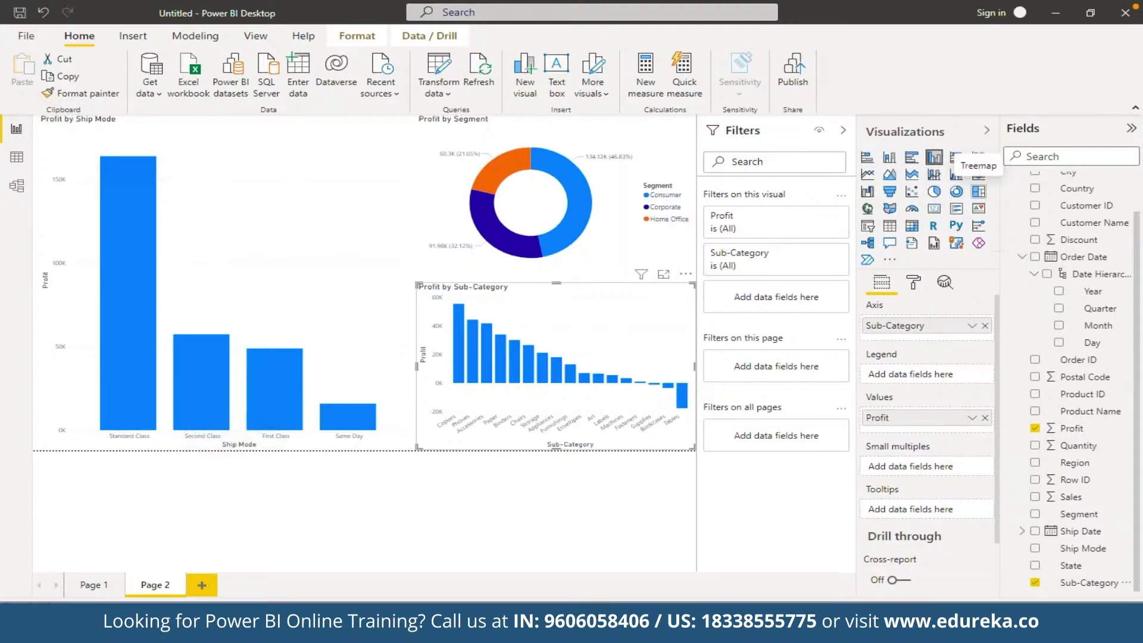
click(977, 195)
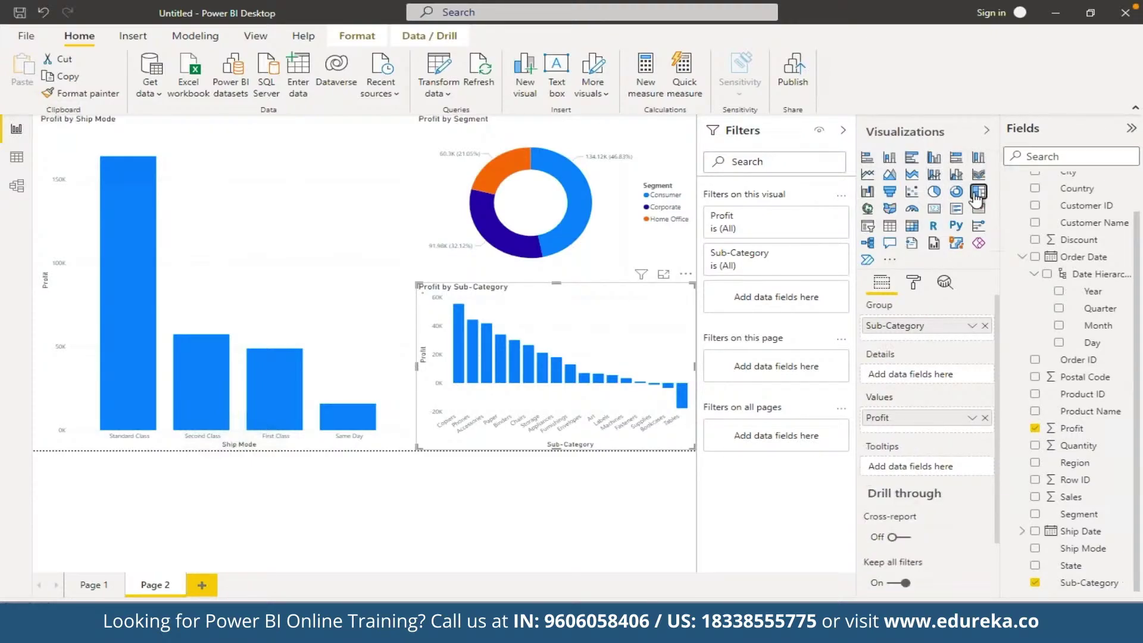
click(606, 501)
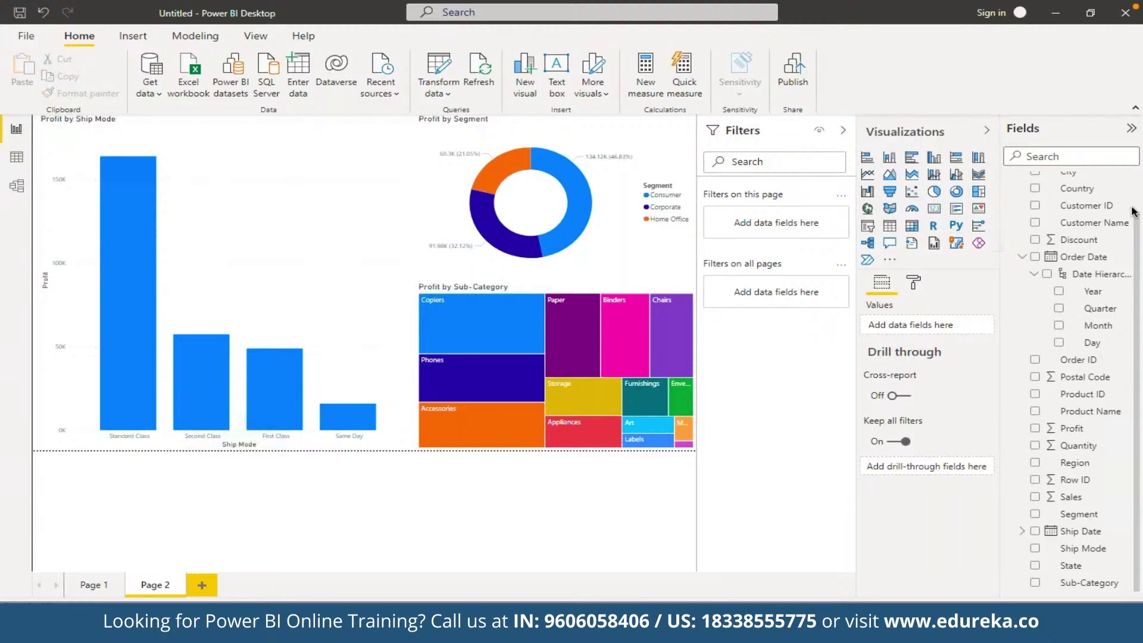
Turn on cross-report drill through for Page 2, add a third report page and return to Page 2.
click(891, 395)
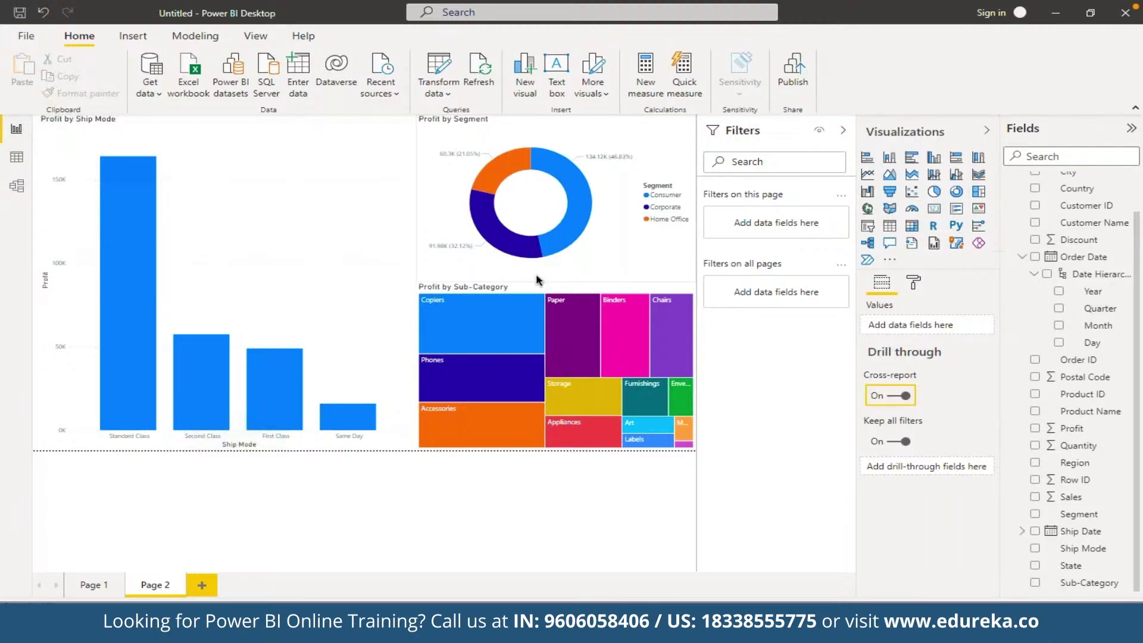
click(210, 584)
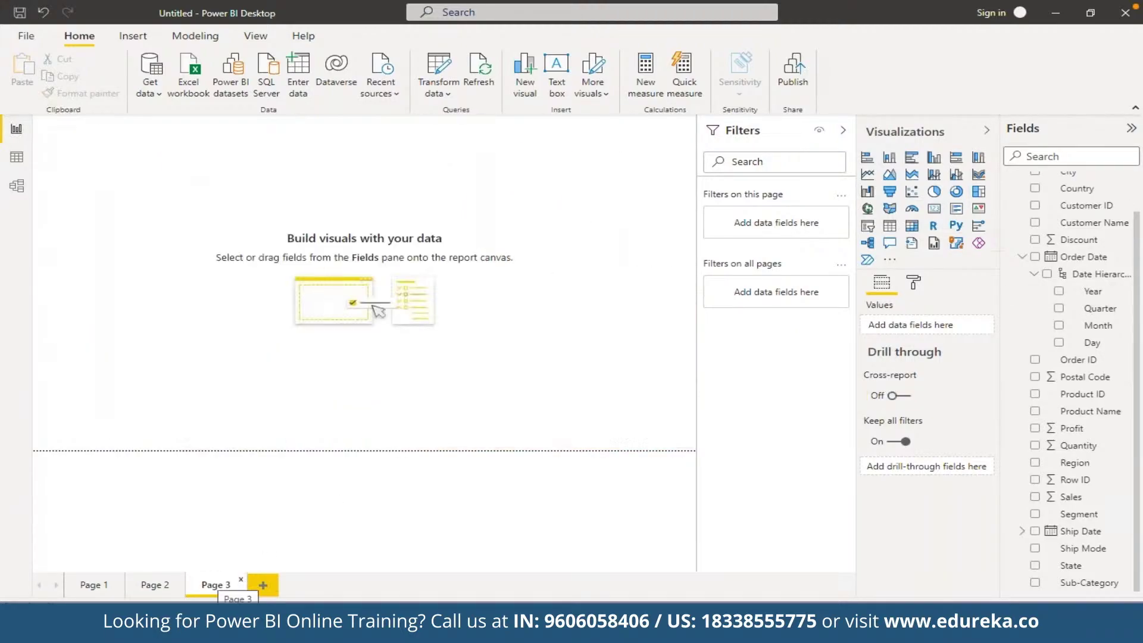
click(149, 585)
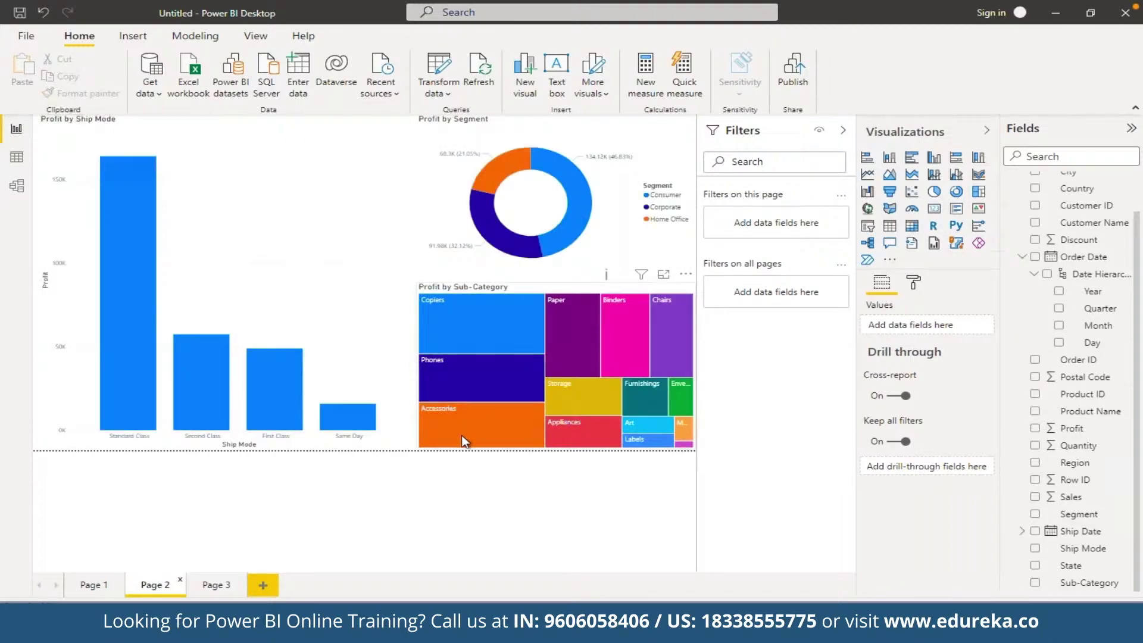
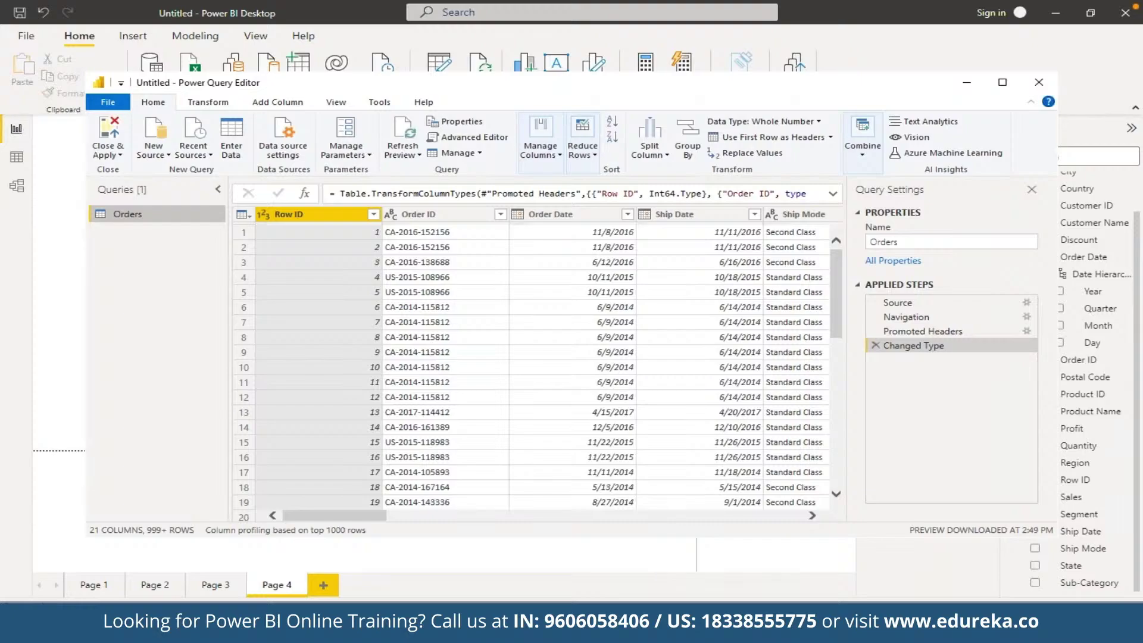
Examine the Order ID, Order Date and Ship Date columns of the Orders query in the Power Query Editor.
click(482, 276)
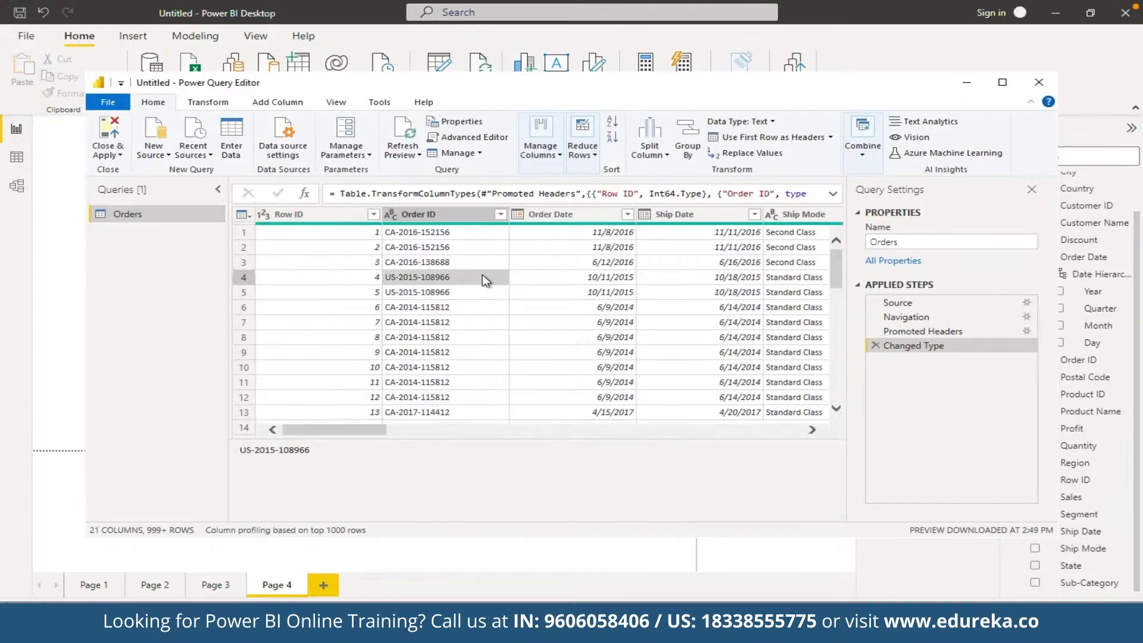
click(563, 215)
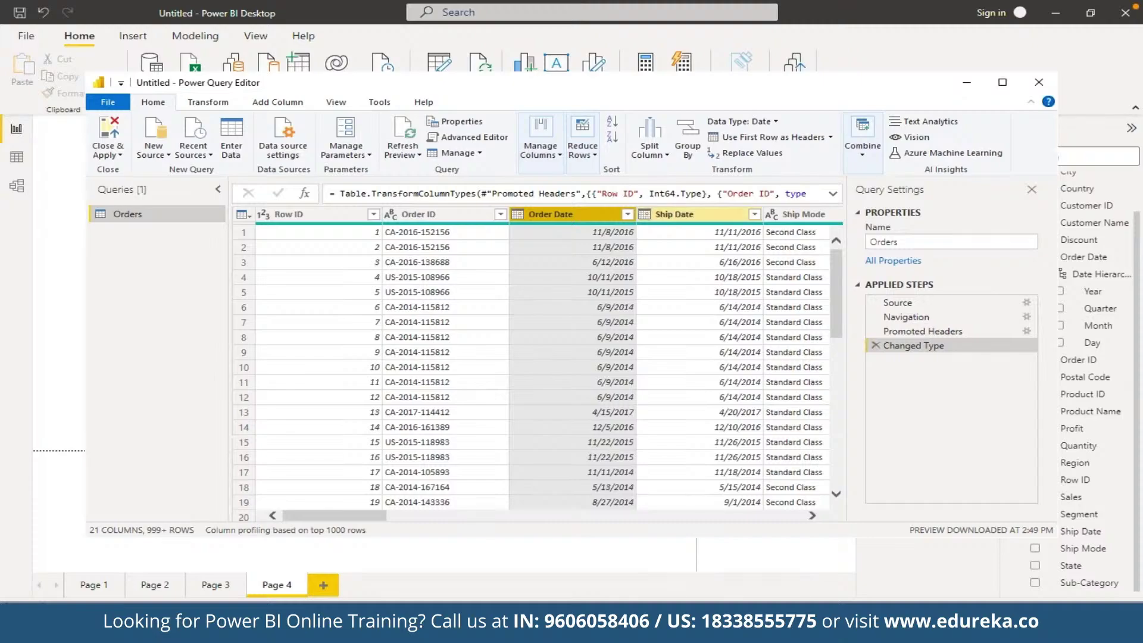
click(690, 214)
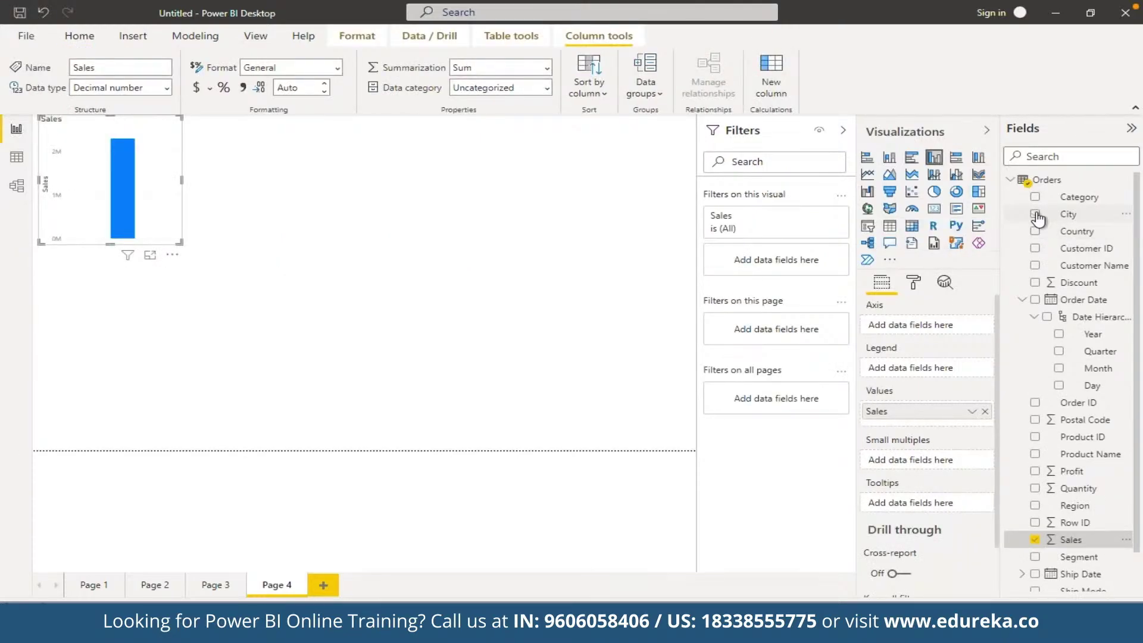
Add City to the Sales chart on Page 4 and convert it to a filled map of Sales by City.
click(1036, 214)
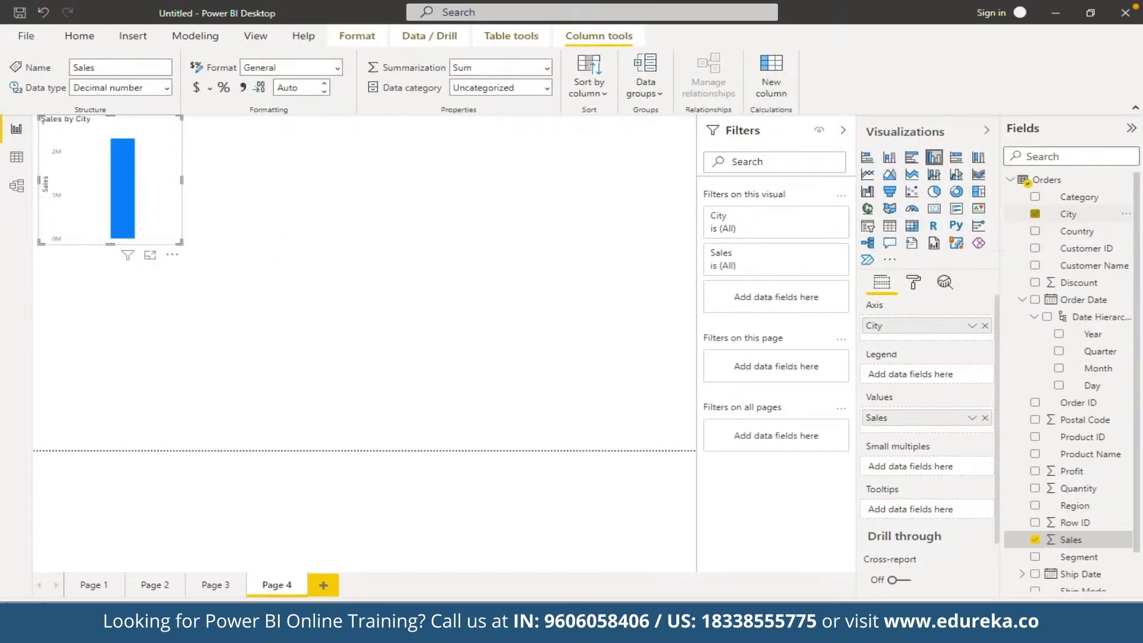
click(890, 209)
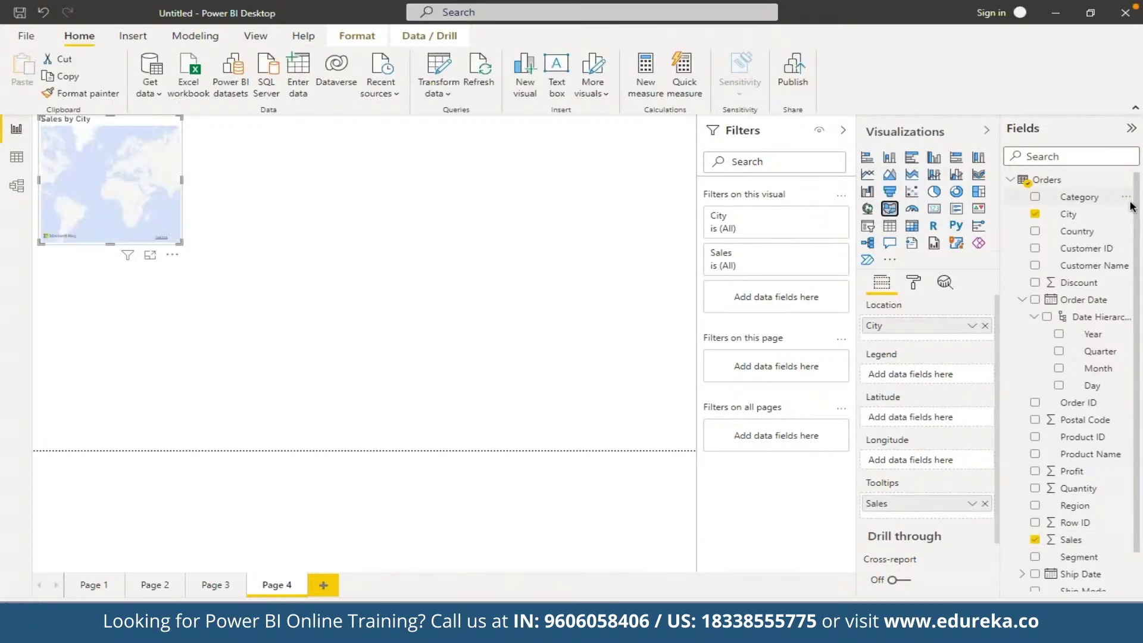